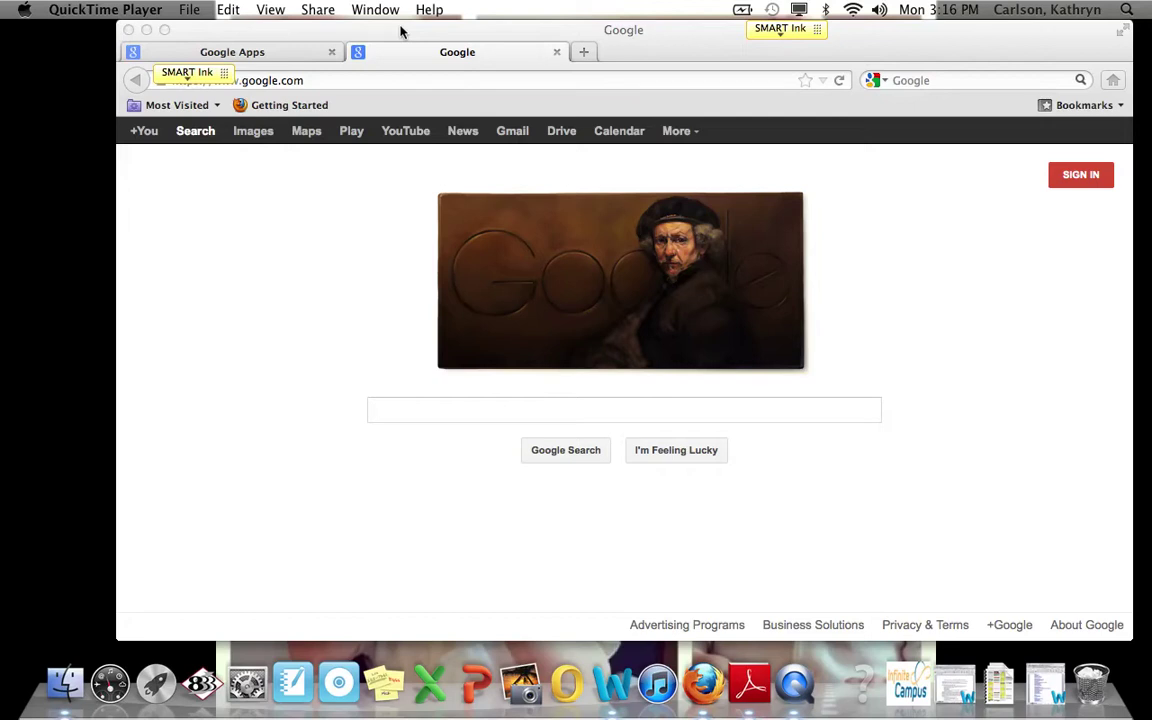
Step: Sign in on the school district's Google Apps page with the account username and password
click(400, 31)
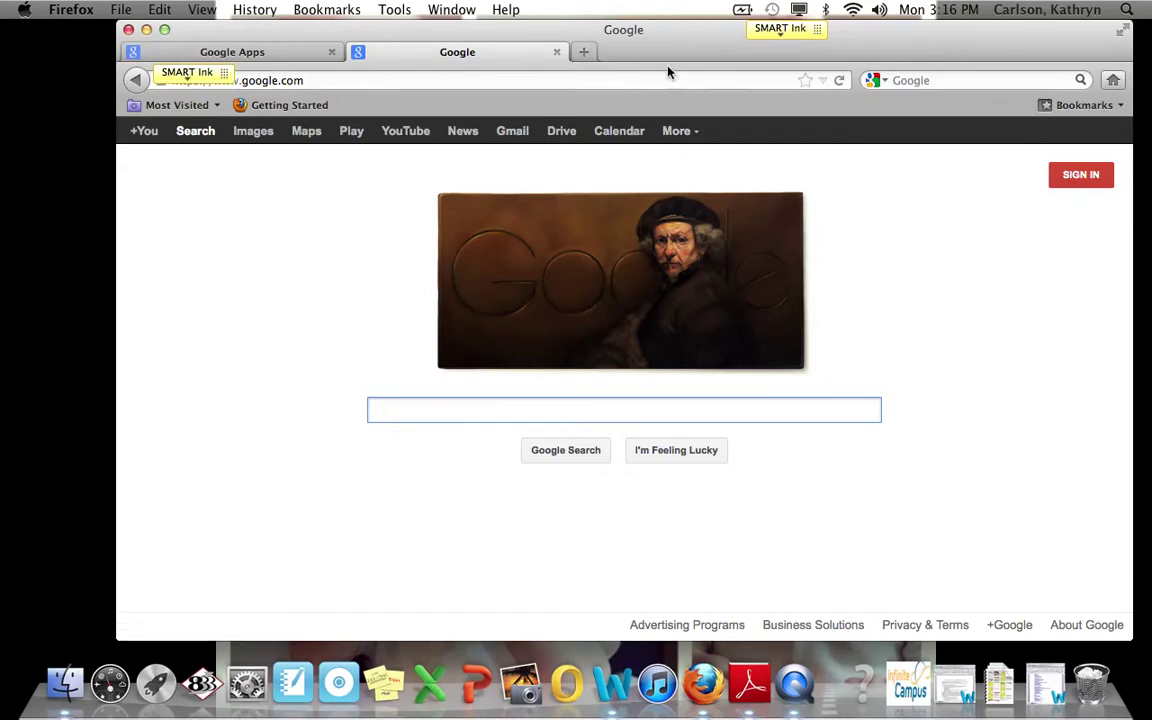
mouse_move(248, 80)
mouse_down()
mouse_move(198, 406)
mouse_move(200, 503)
mouse_up()
click(1068, 176)
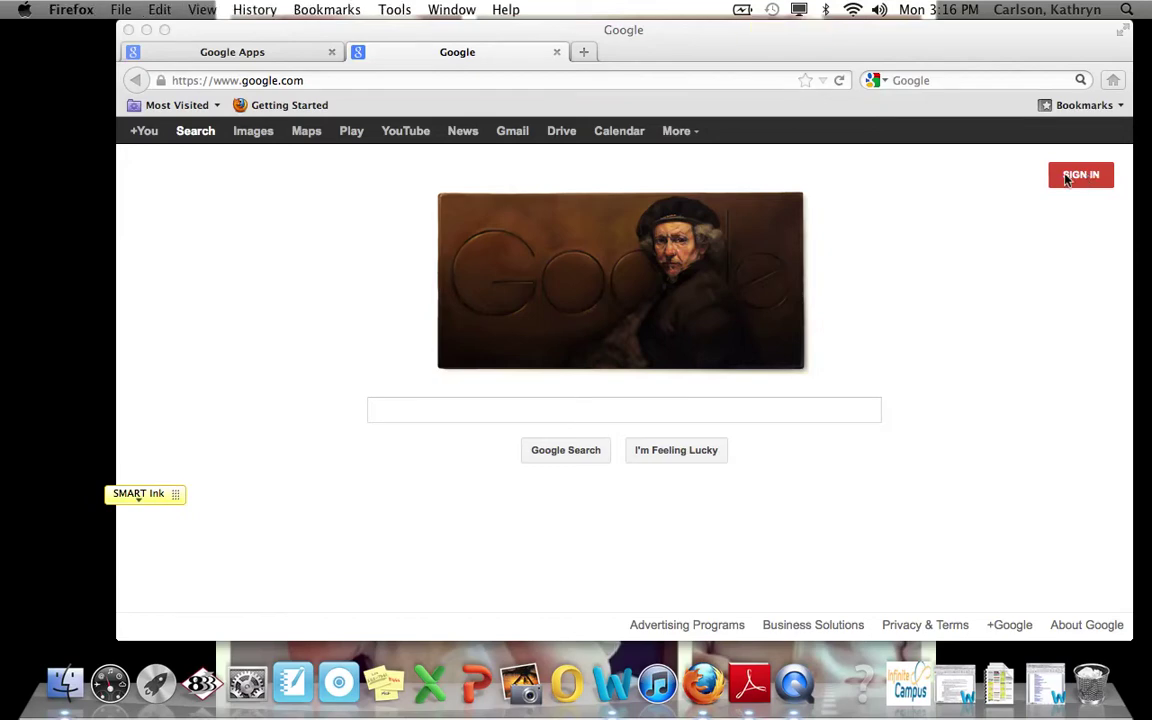
click(1055, 179)
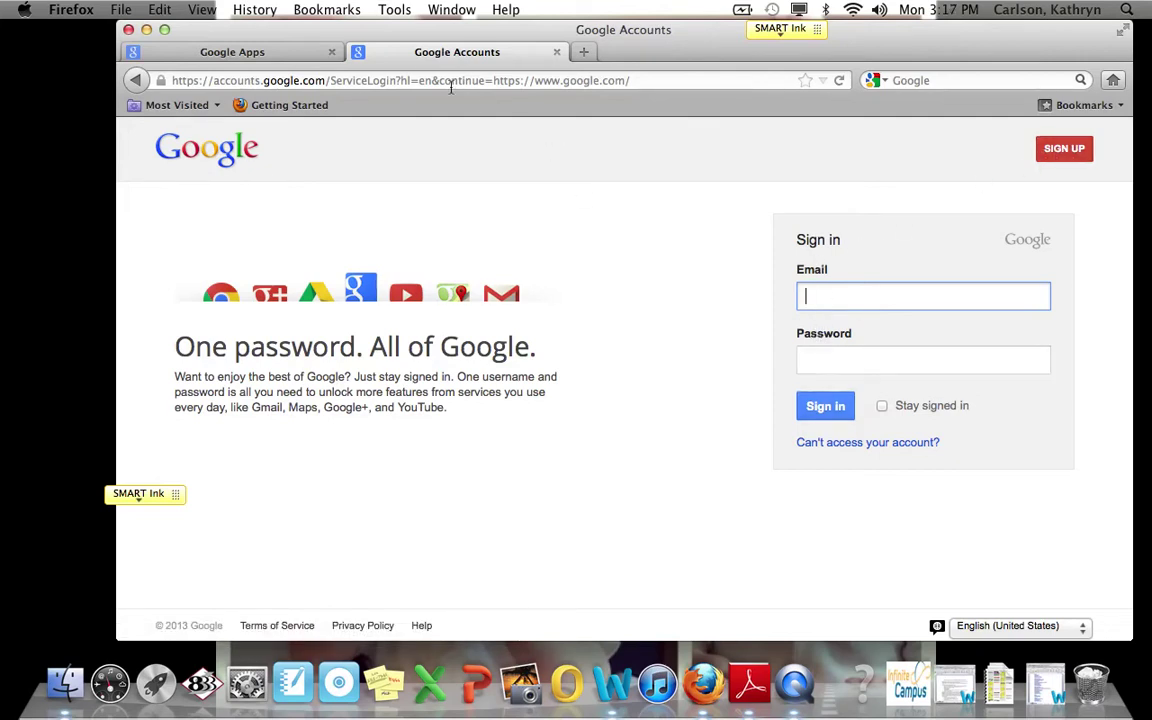
click(304, 57)
text(kcarlson1)
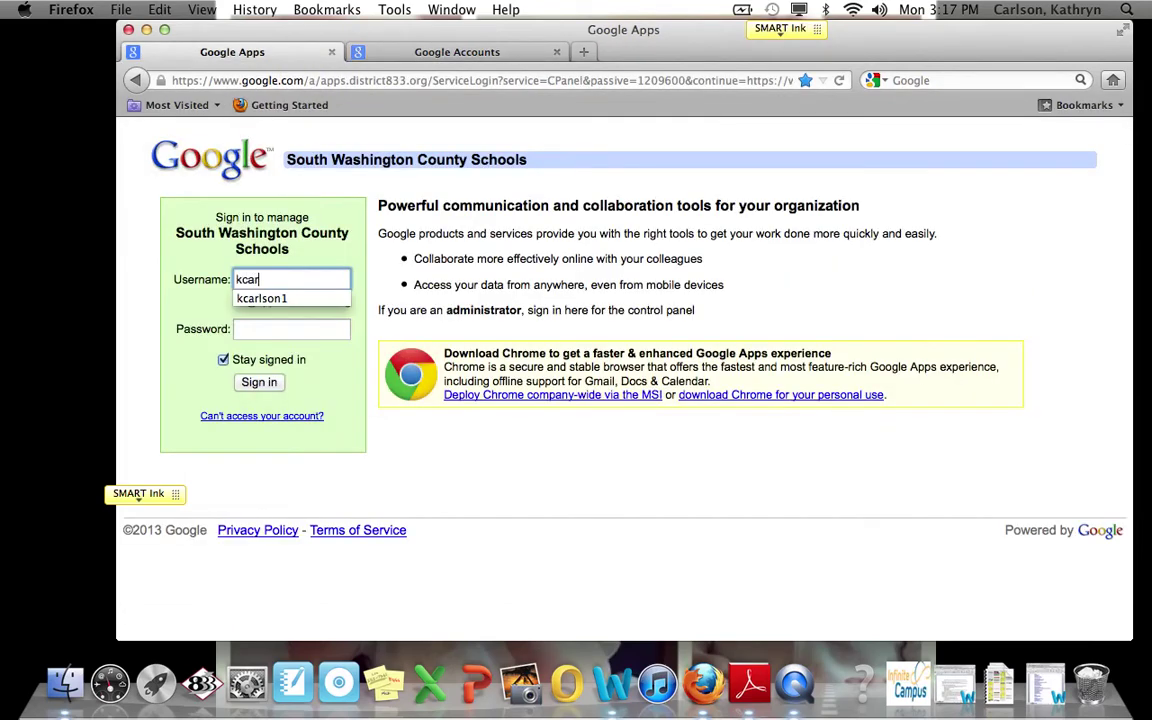
key(Tab)
text(••••••••)
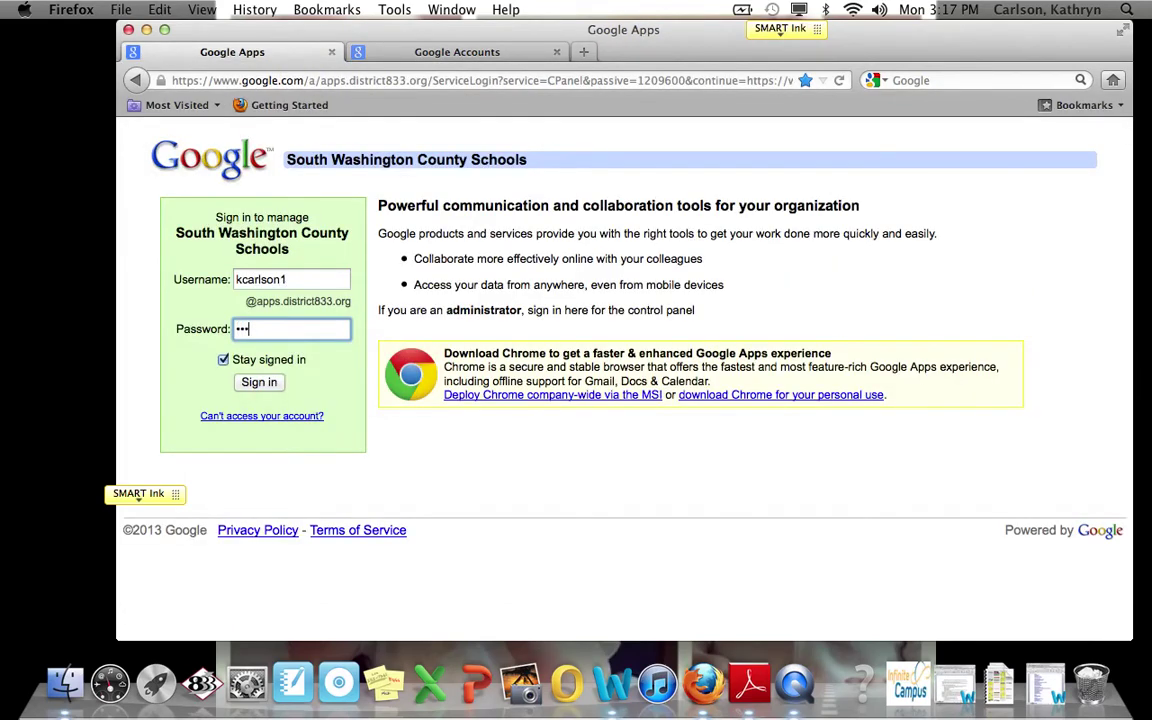
key(Return)
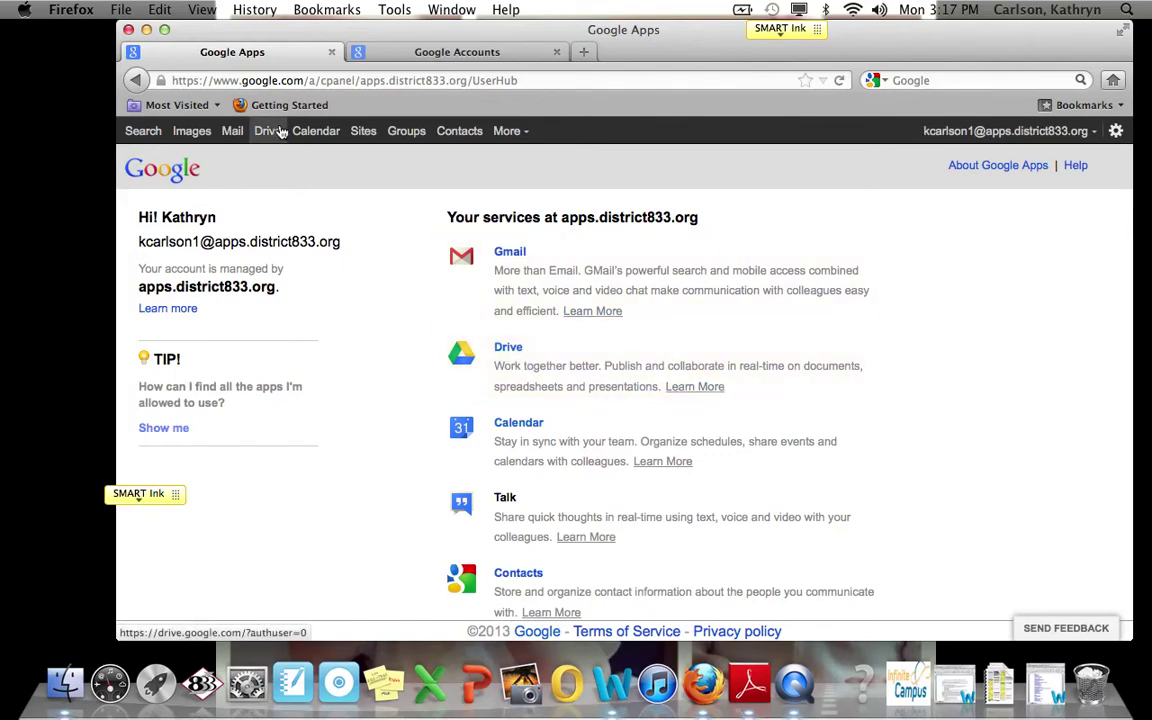
Step: Open Google Drive, expand My Drive to show AP Lang Quizzes, and list the CREATE item types
click(515, 352)
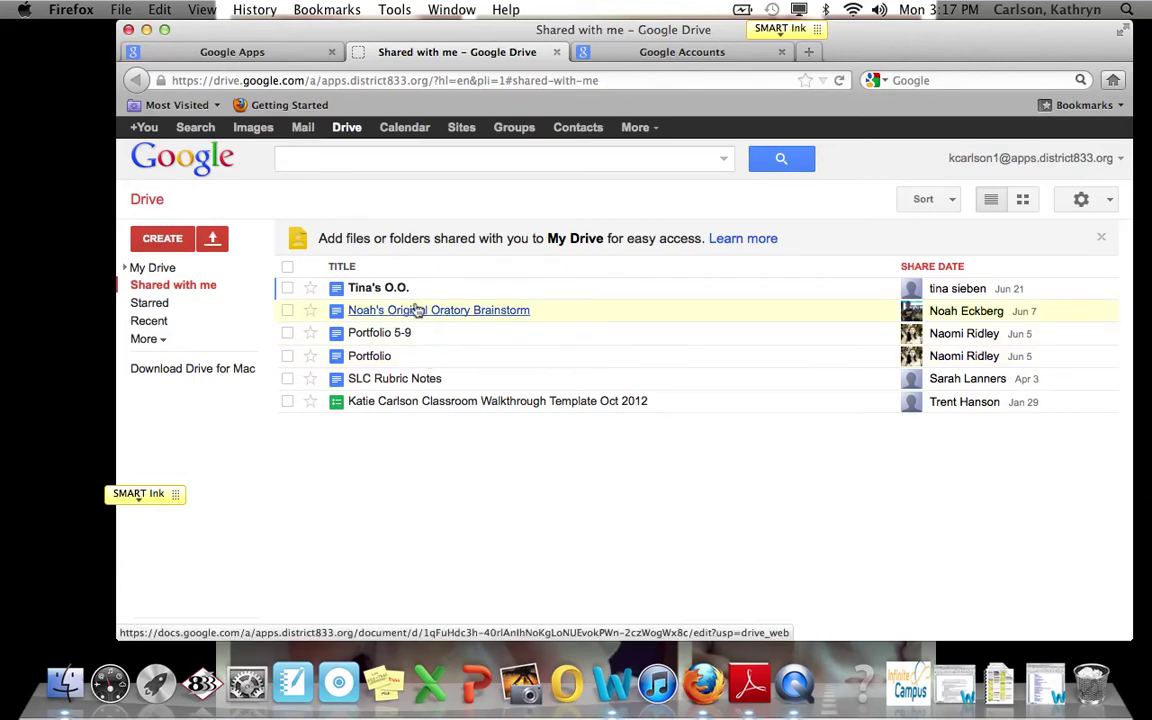
click(126, 269)
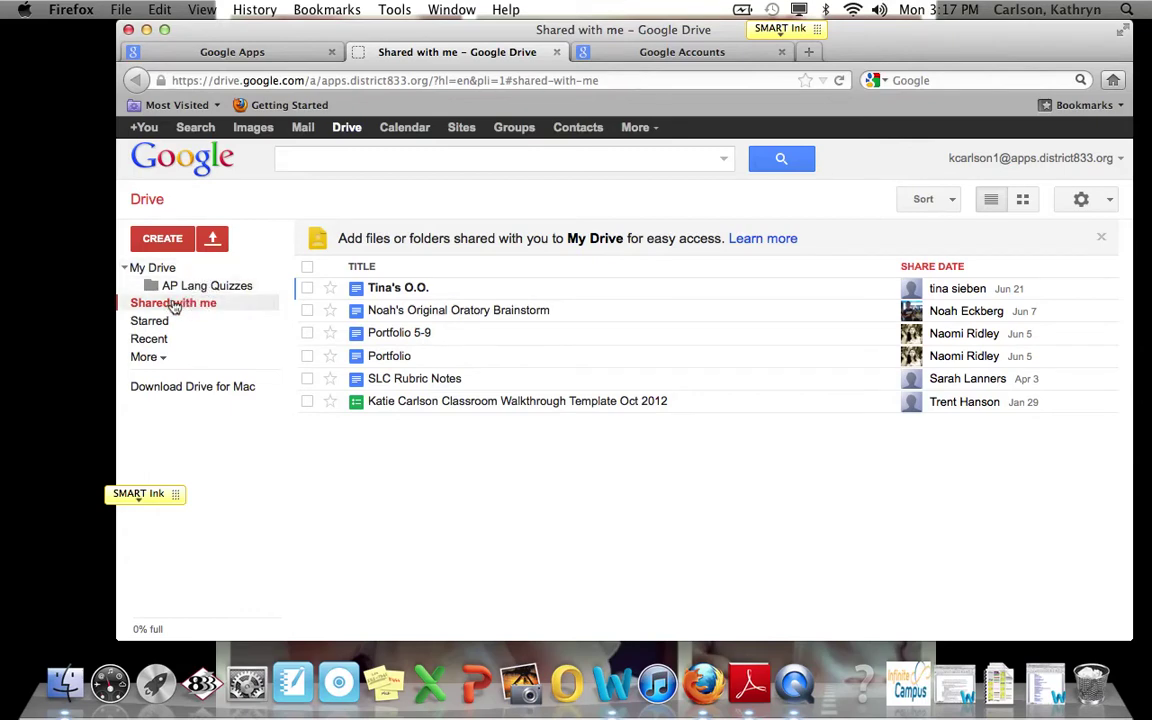
click(213, 242)
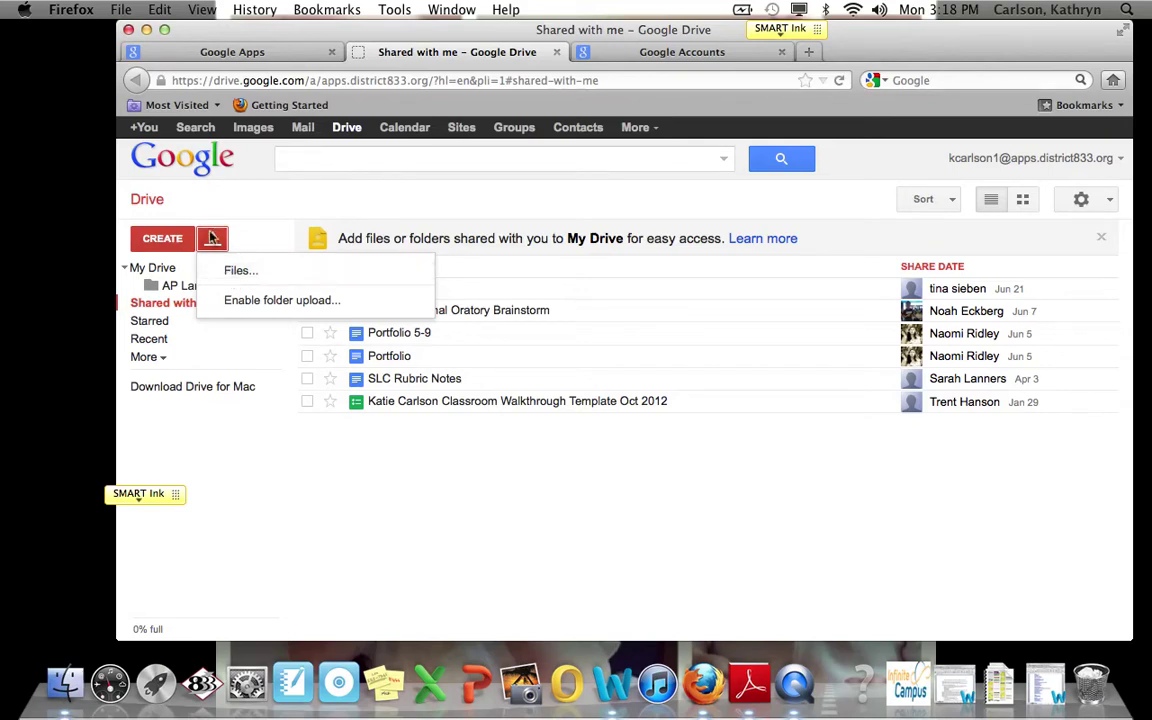
click(165, 240)
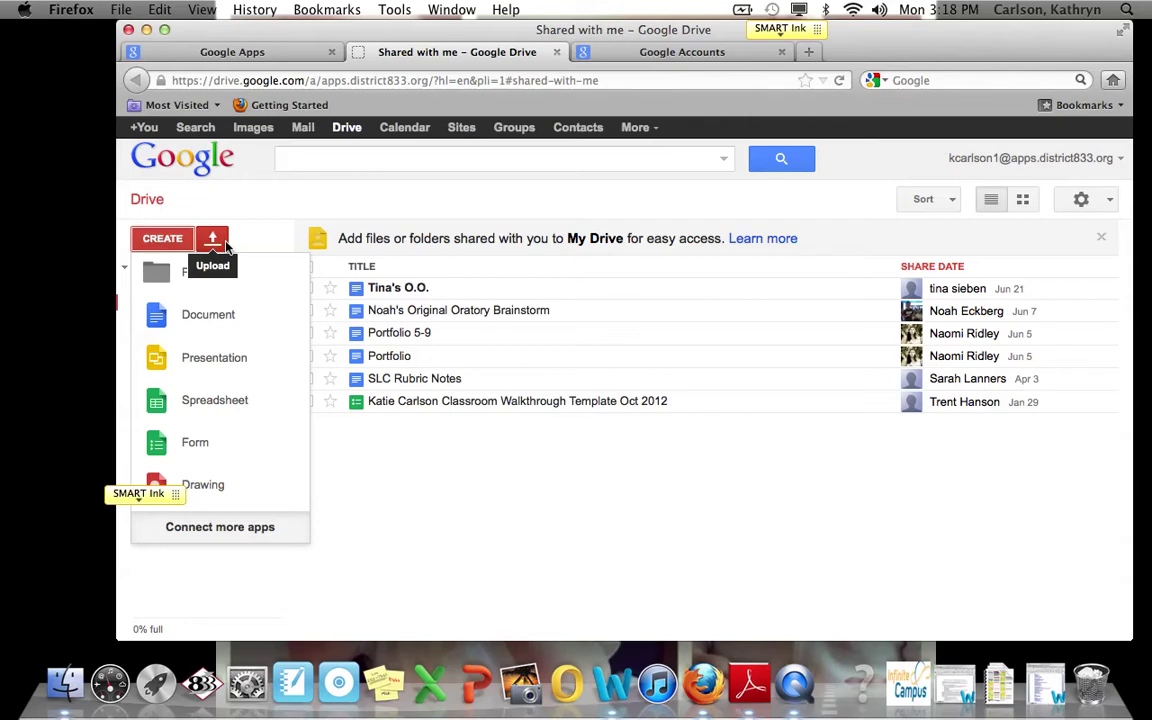
mouse_move(133, 499)
mouse_down()
mouse_move(134, 601)
mouse_move(146, 607)
mouse_up()
click(163, 238)
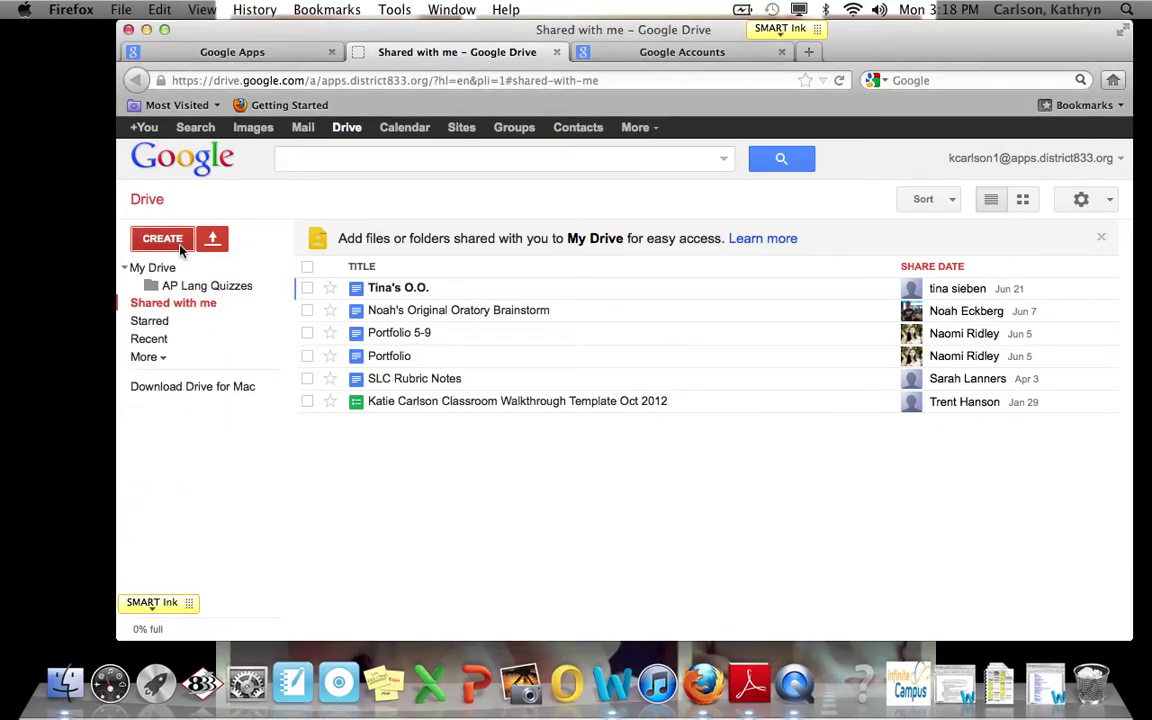
click(166, 246)
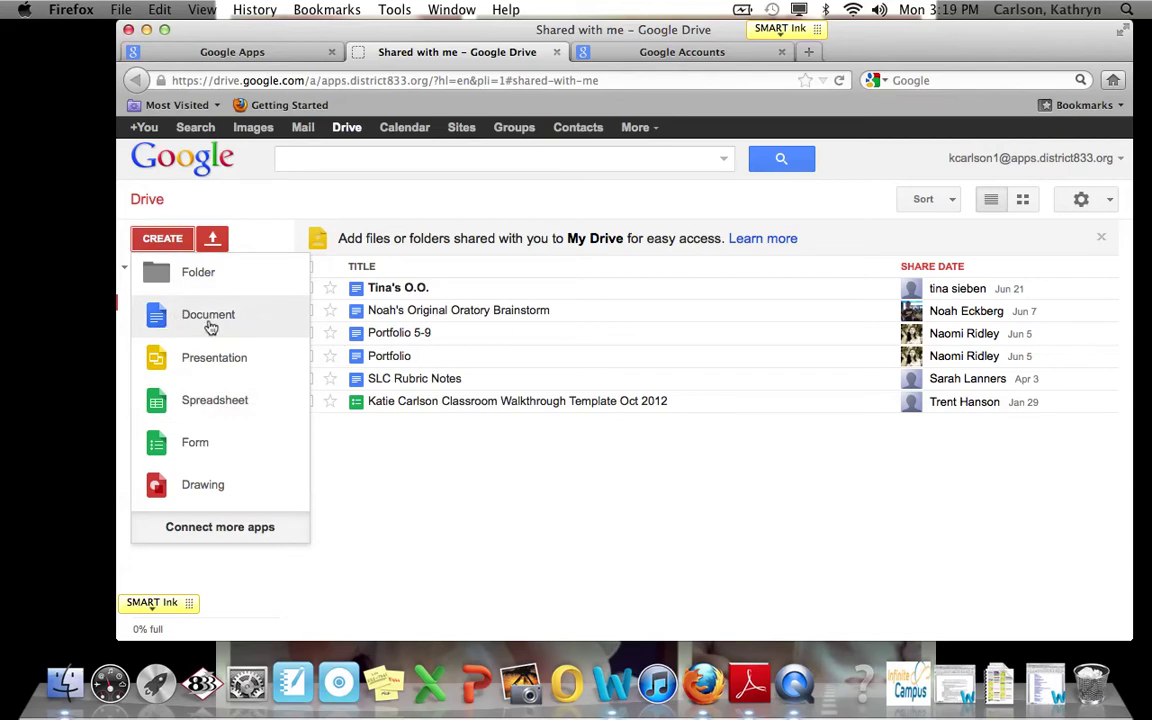
Step: Create a blank document, paste the College Board (2006) AP Language course quotation, and add two blank lines
click(208, 318)
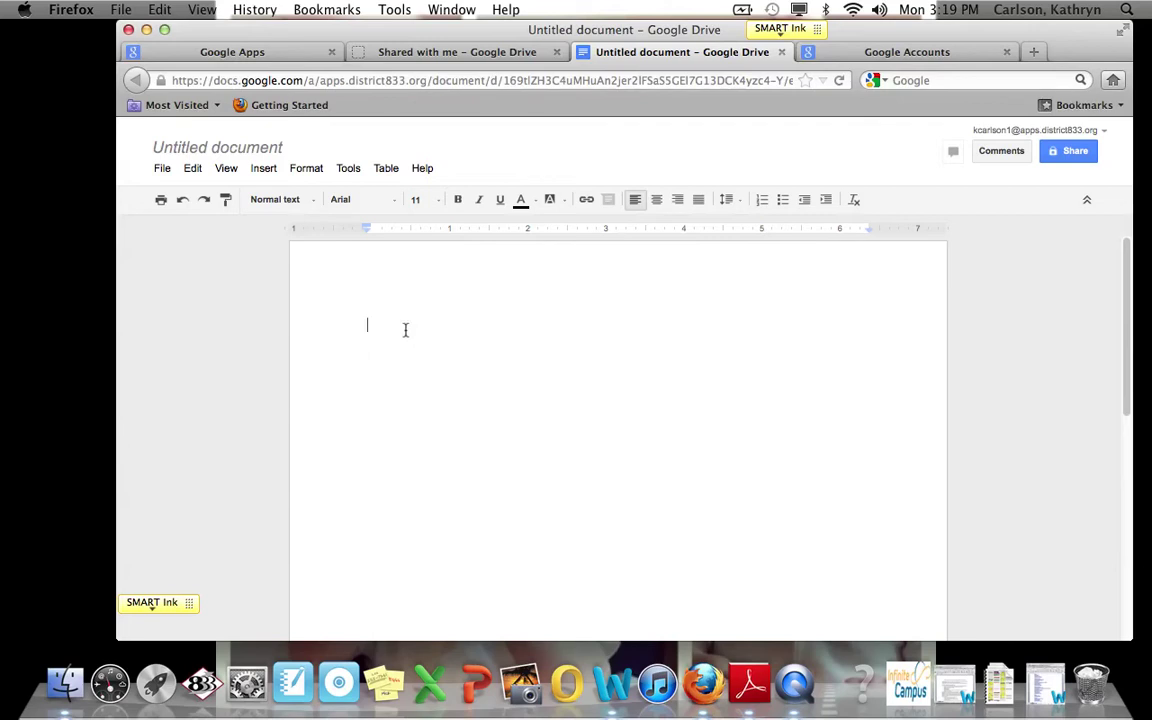
text("An AP course in English Language and Composition engages students in becoming skilled readers of prose written in a variety of periods, disciplines, and rhetorical contexts and in becoming skilled writers who compose for a variety of purposes. Both their writing and their reading should make students aware of the interactions among a writer’s purposes, audience expectations, and subjects as well as the way generic conventions and the resources of language contribute to effectiveness in writing. The AP Language and Composition course…enables students to read complex texts with understanding and to write prose of sufficient richness and complexity to communicate effectively with mature readers" (The College Board 2006).)
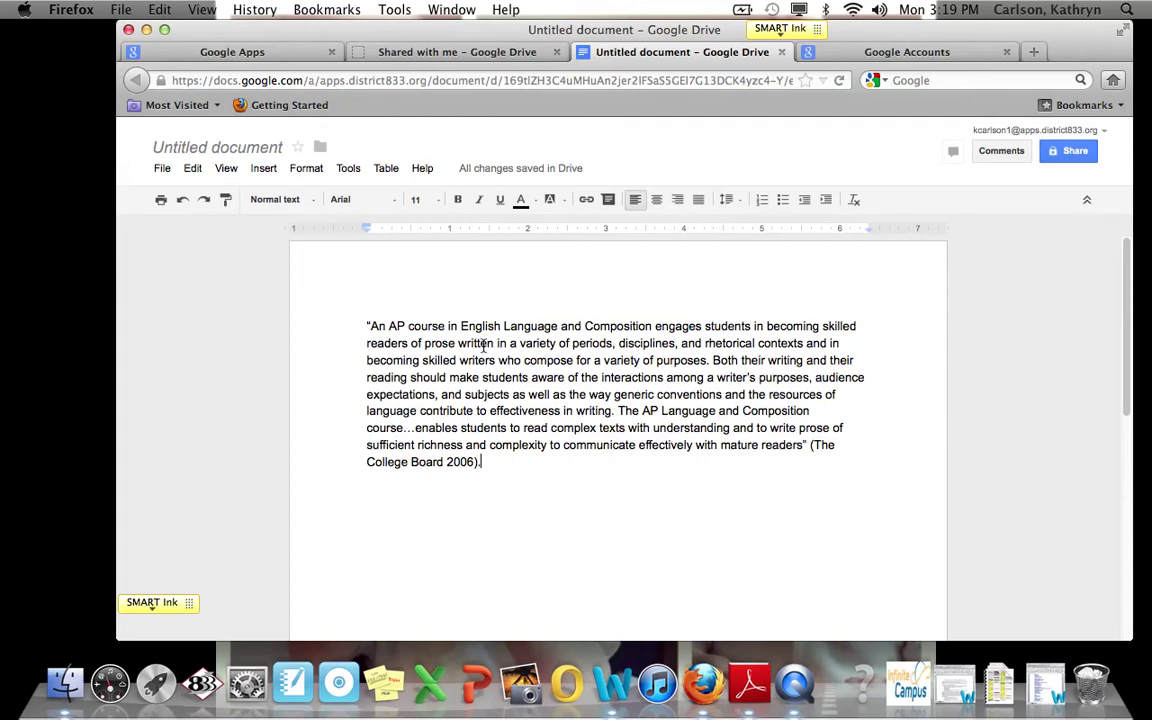
key(Return)
key(Return)
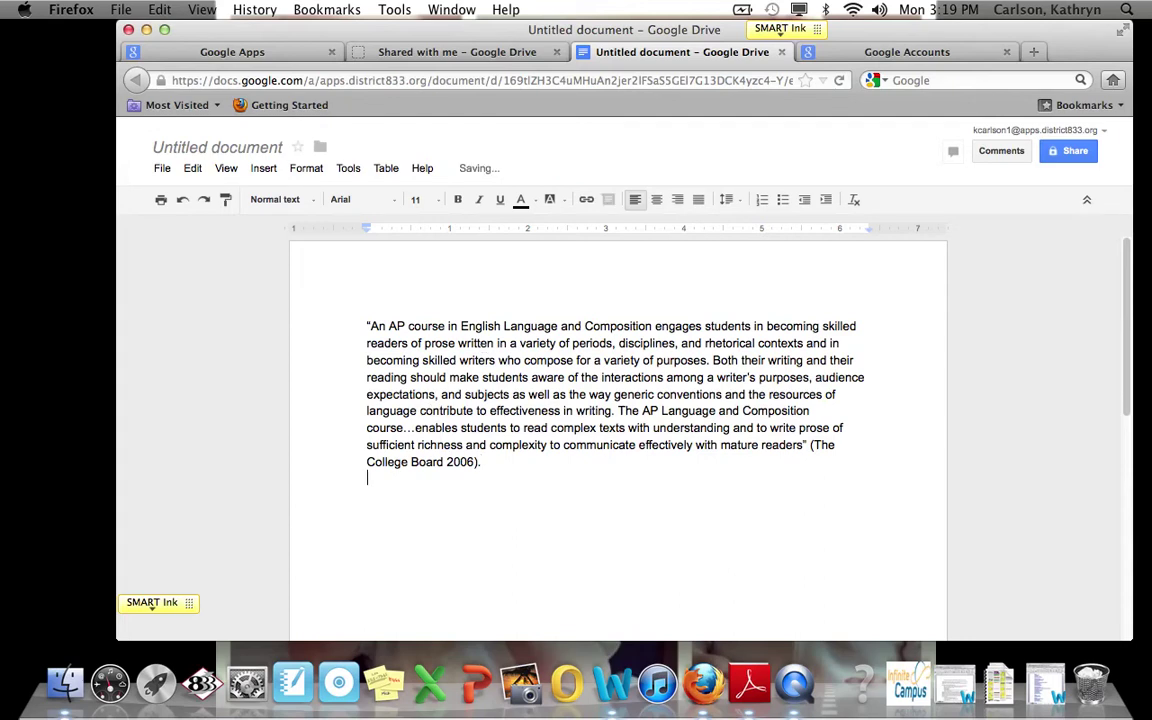
text(aotboeihwan[ofindfcojnf[oawiehrowiejdf[oijwe[oi)
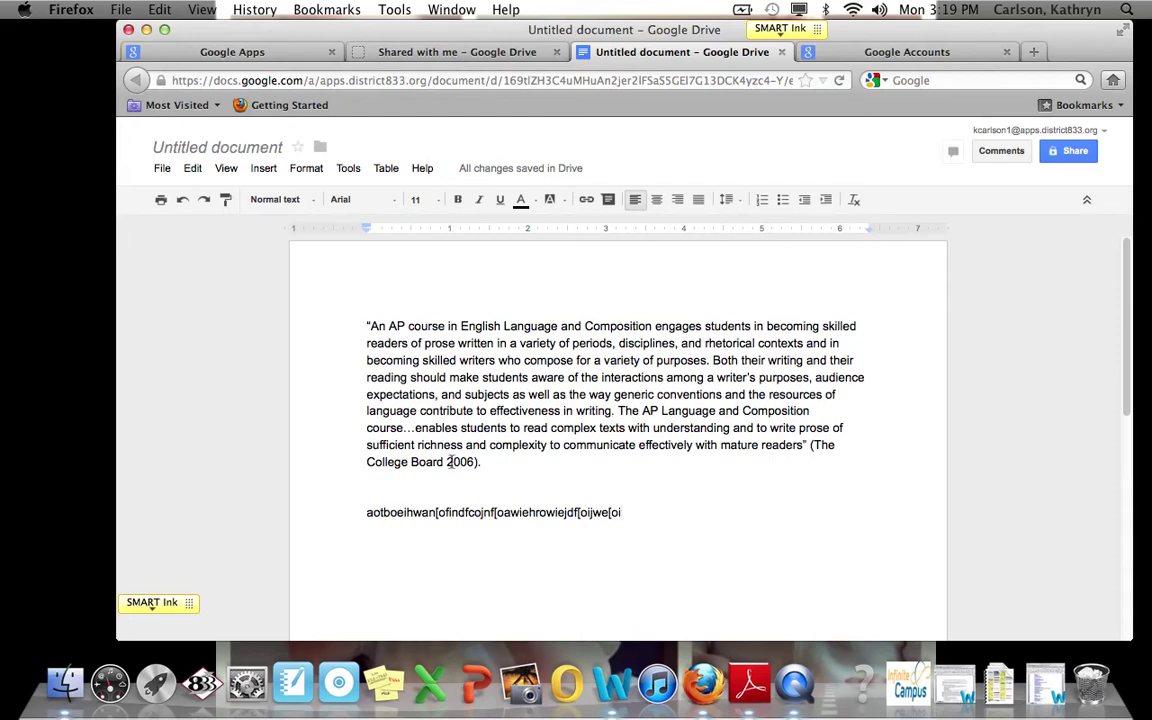
drag(603, 515, 367, 508)
key(BackSpace)
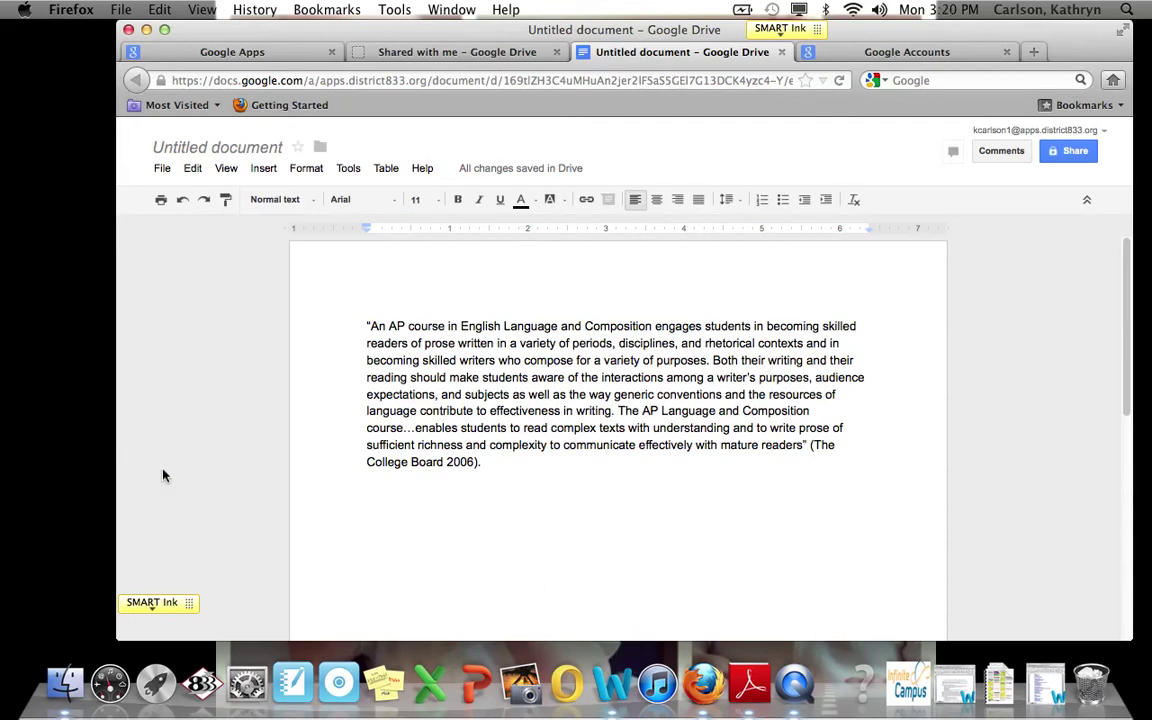
click(161, 168)
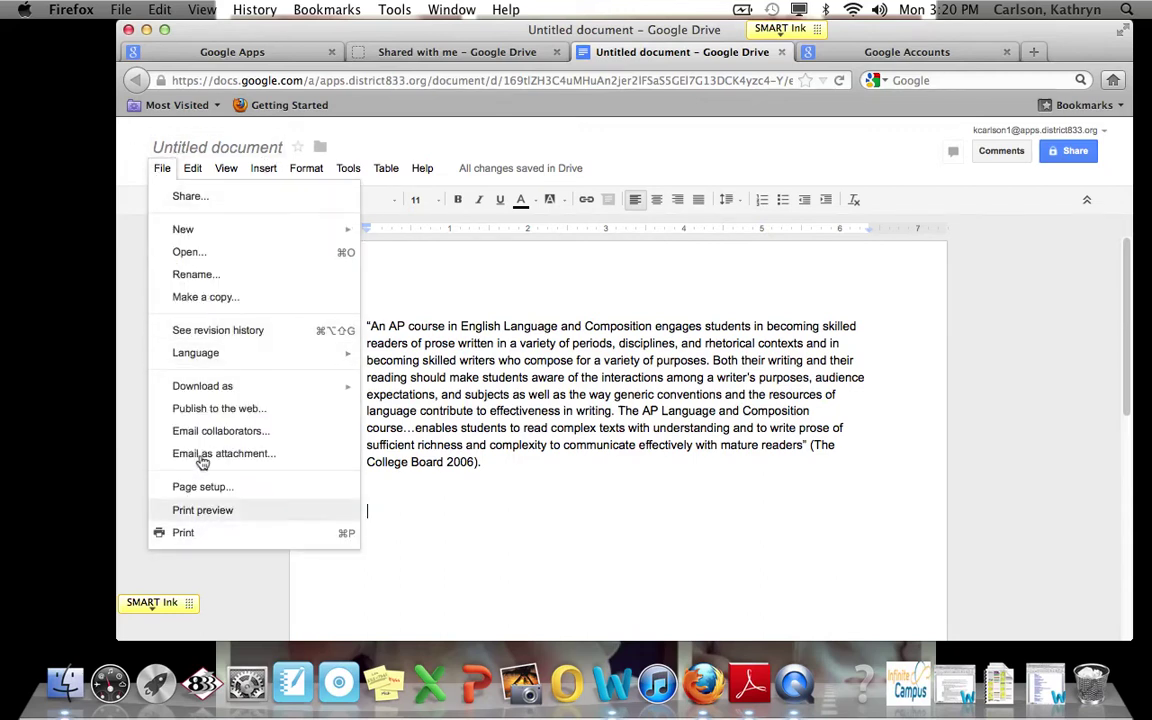
click(160, 168)
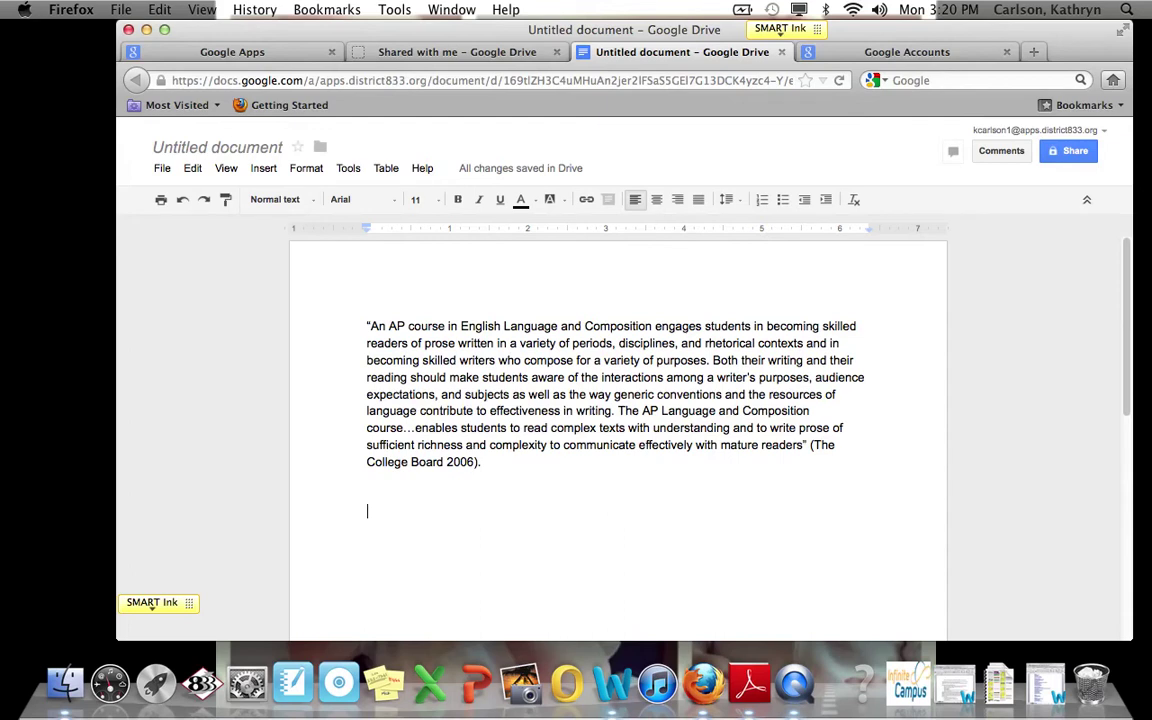
text(abpeuharphfd)
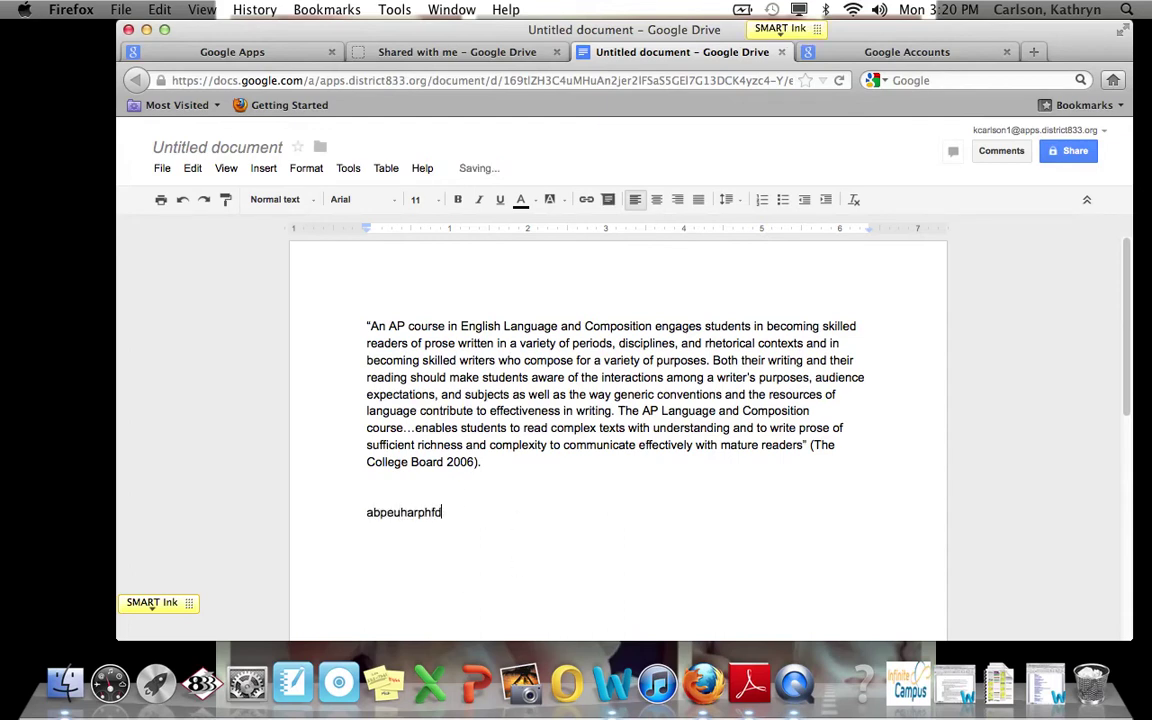
text(caiduhfphefheafjisjf)
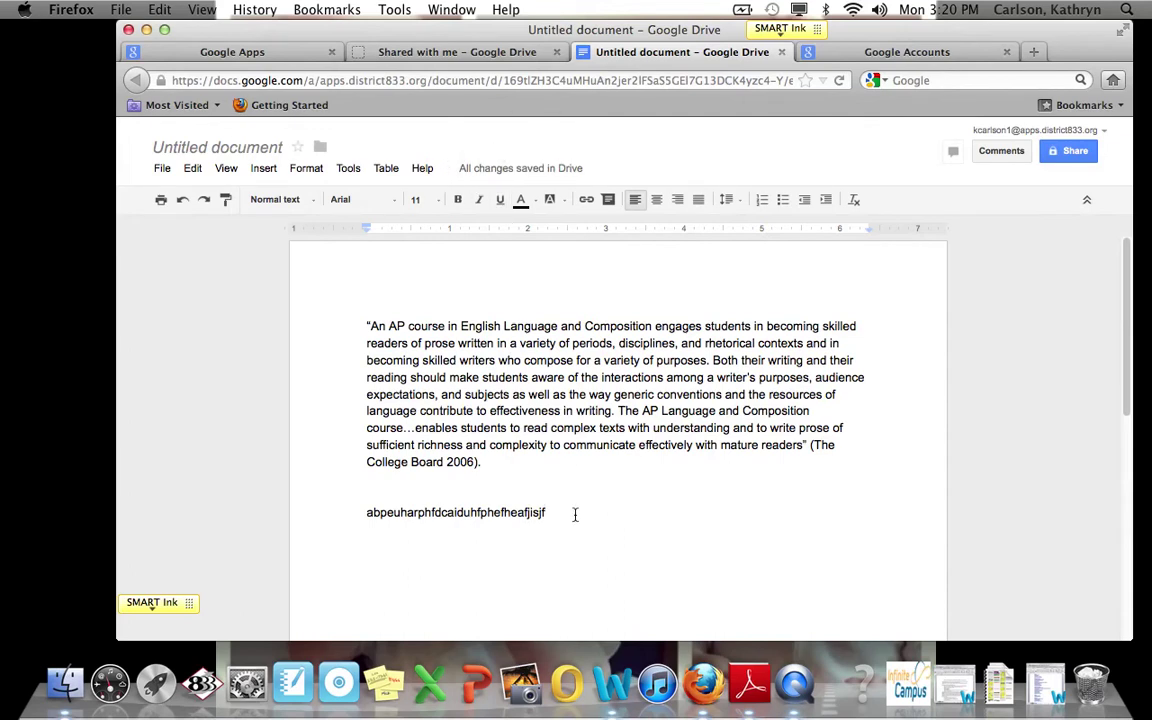
text(ajdnfpdnfnadfhpiajef[oij)
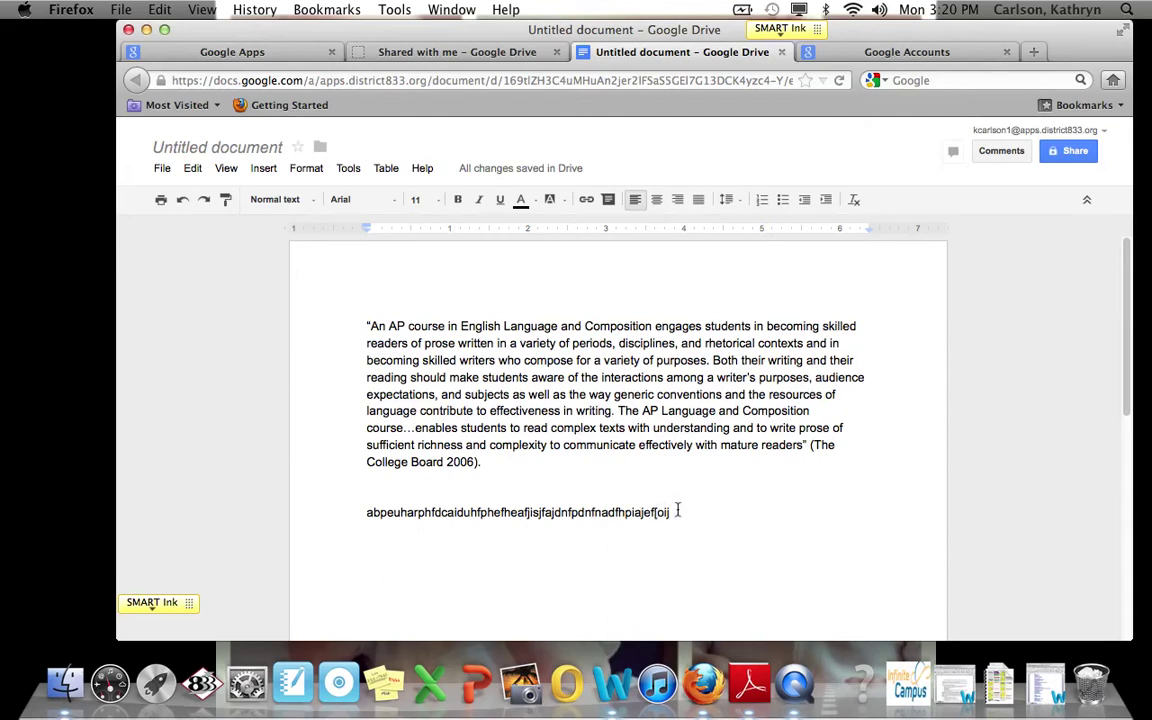
drag(678, 512, 375, 505)
key(BackSpace)
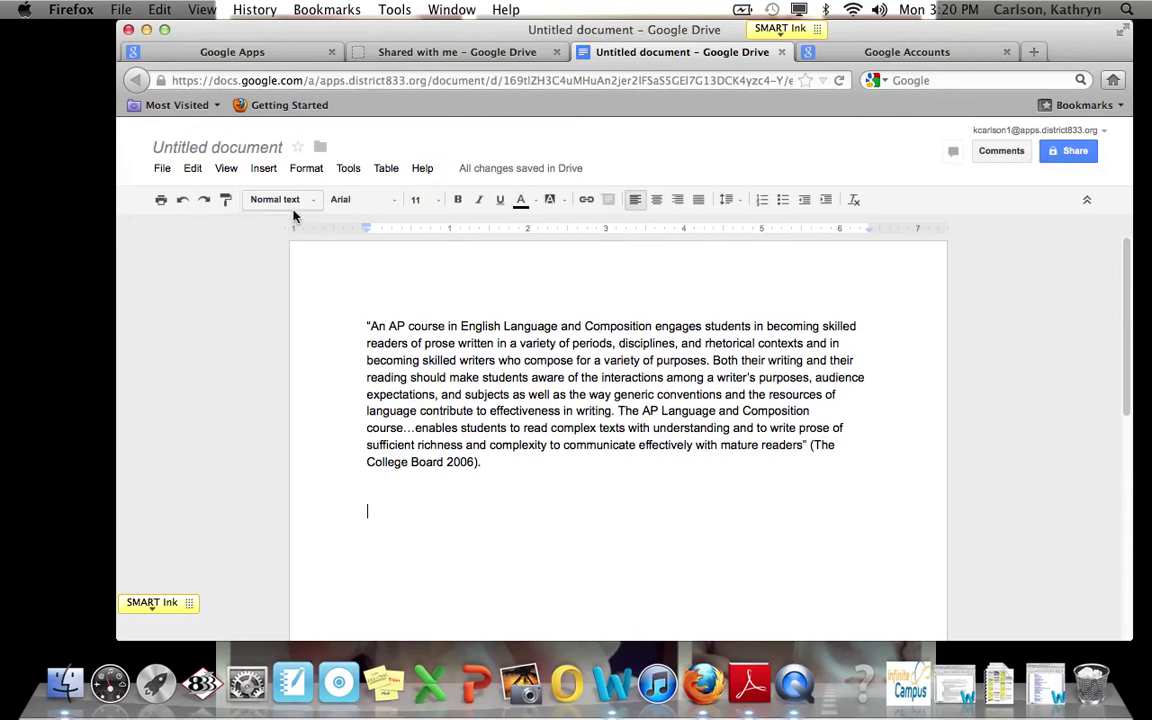
Step: Rename the untitled document to '3 - ' followed by the student's surname and first name
click(216, 148)
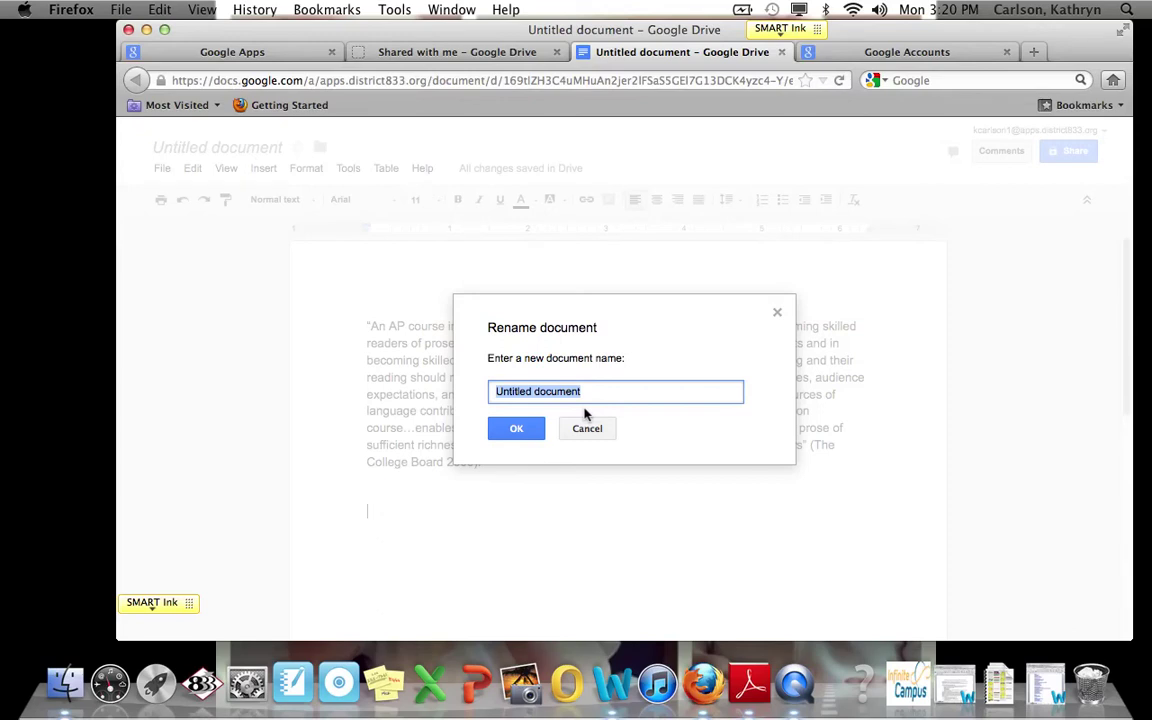
text(3 - )
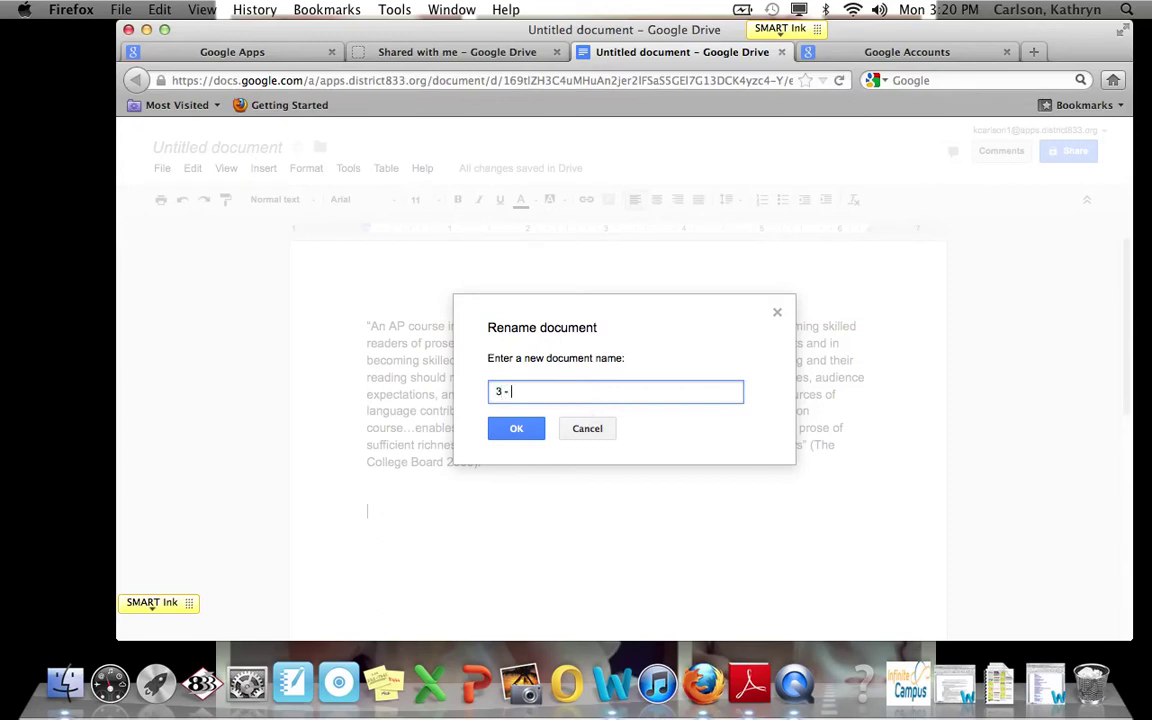
text(Carlson, Katie)
click(531, 431)
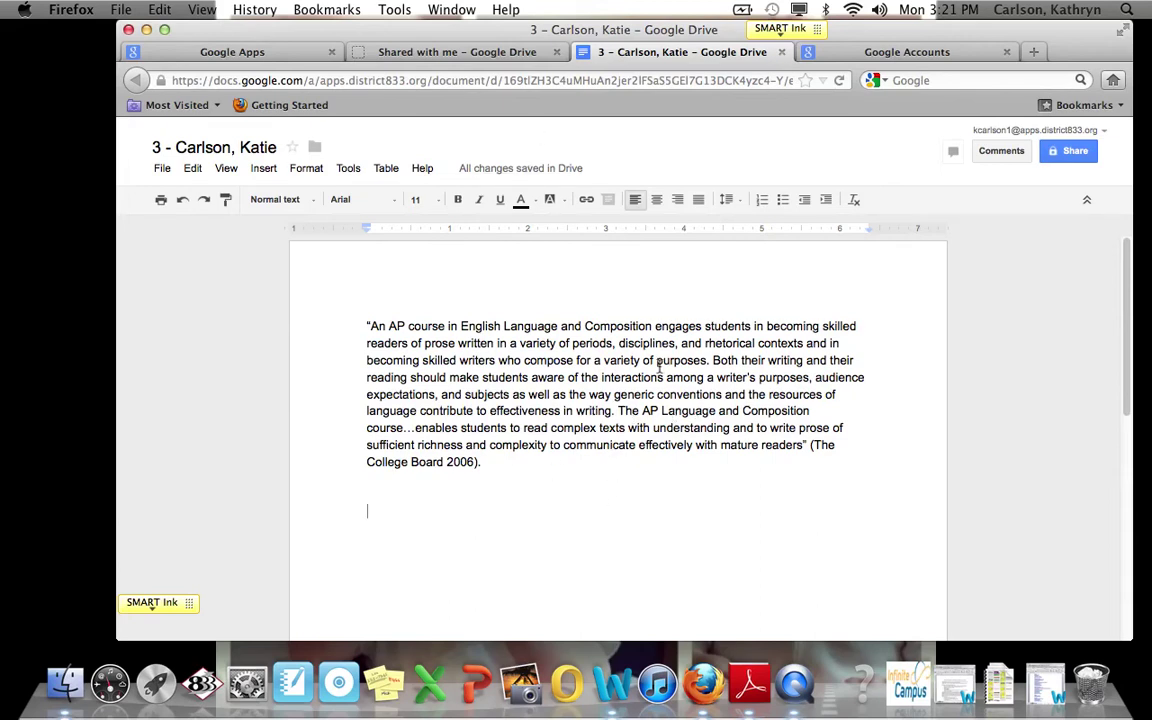
Step: Enter a colleague's address in Sharing settings, turn off email notification, and choose Share & save
click(1084, 155)
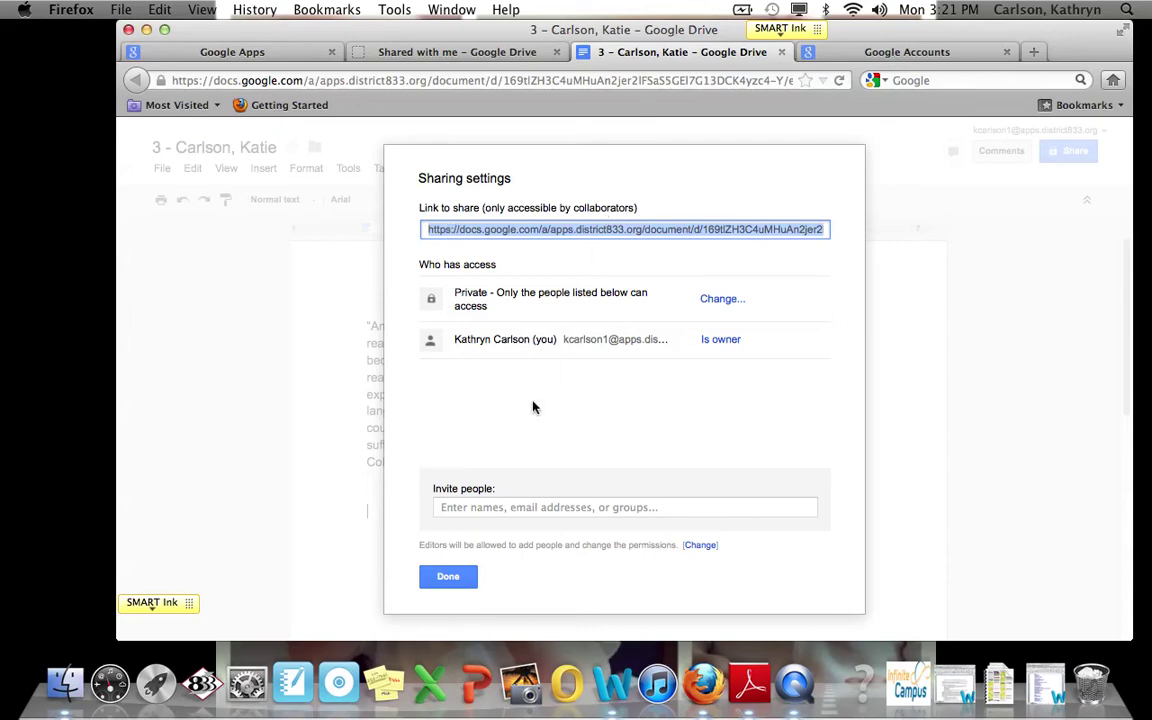
click(486, 507)
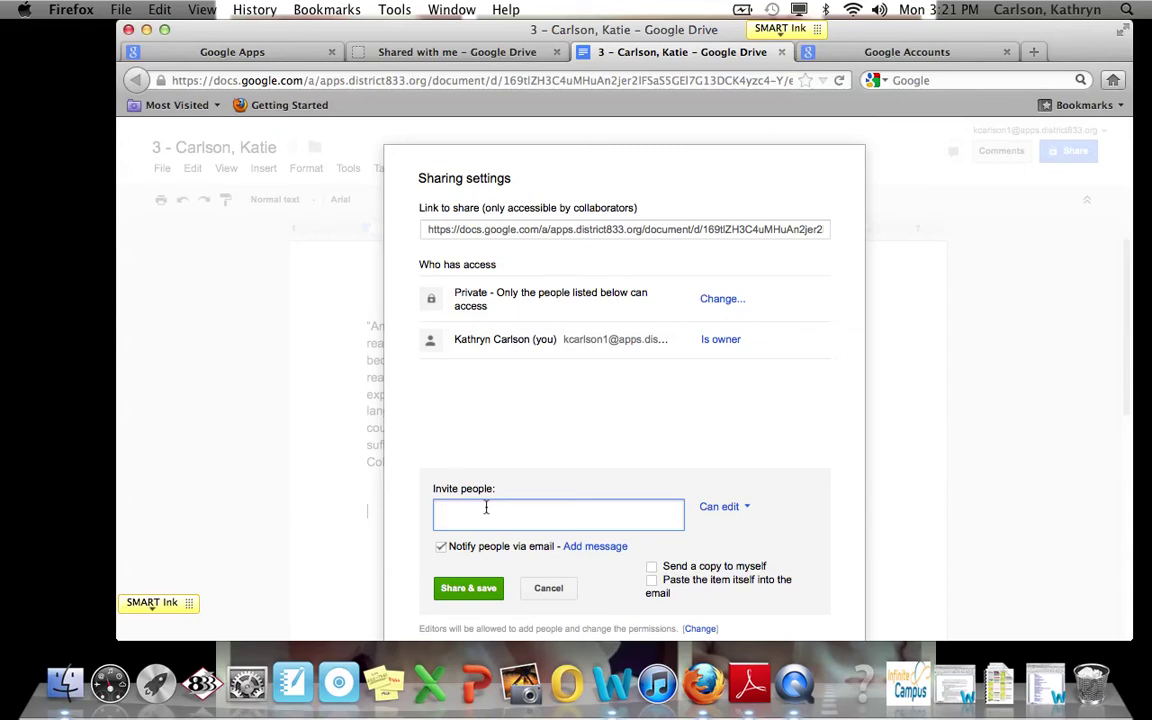
text(kcarlson)
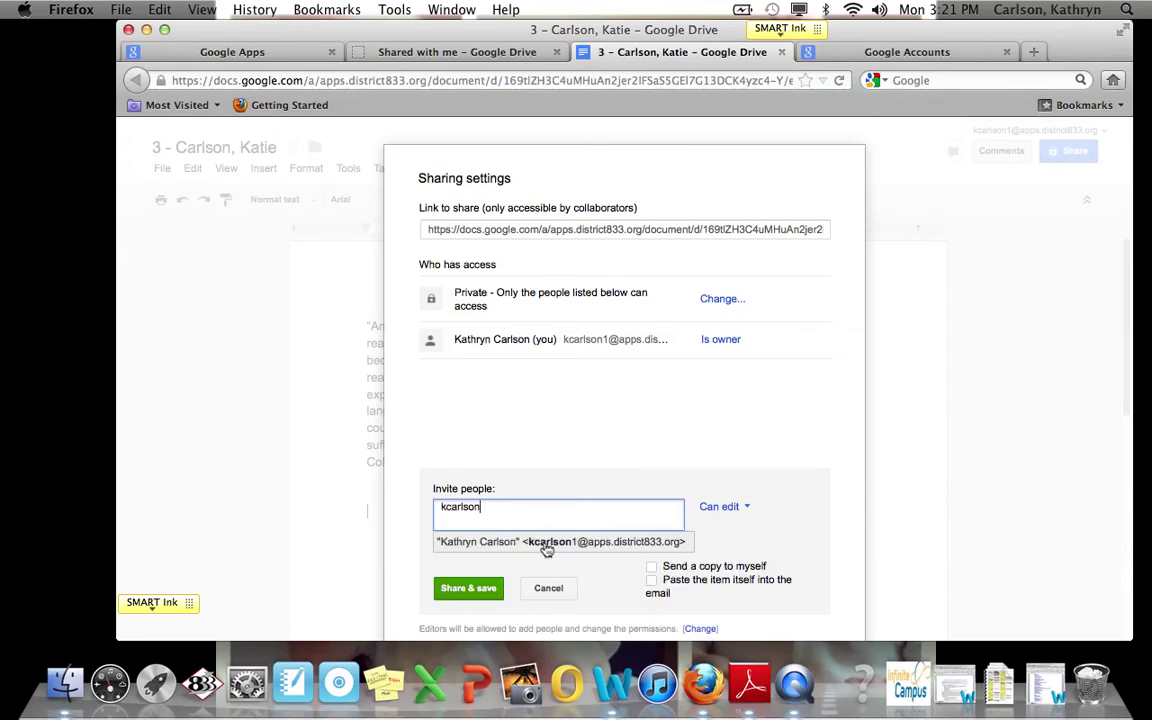
click(547, 551)
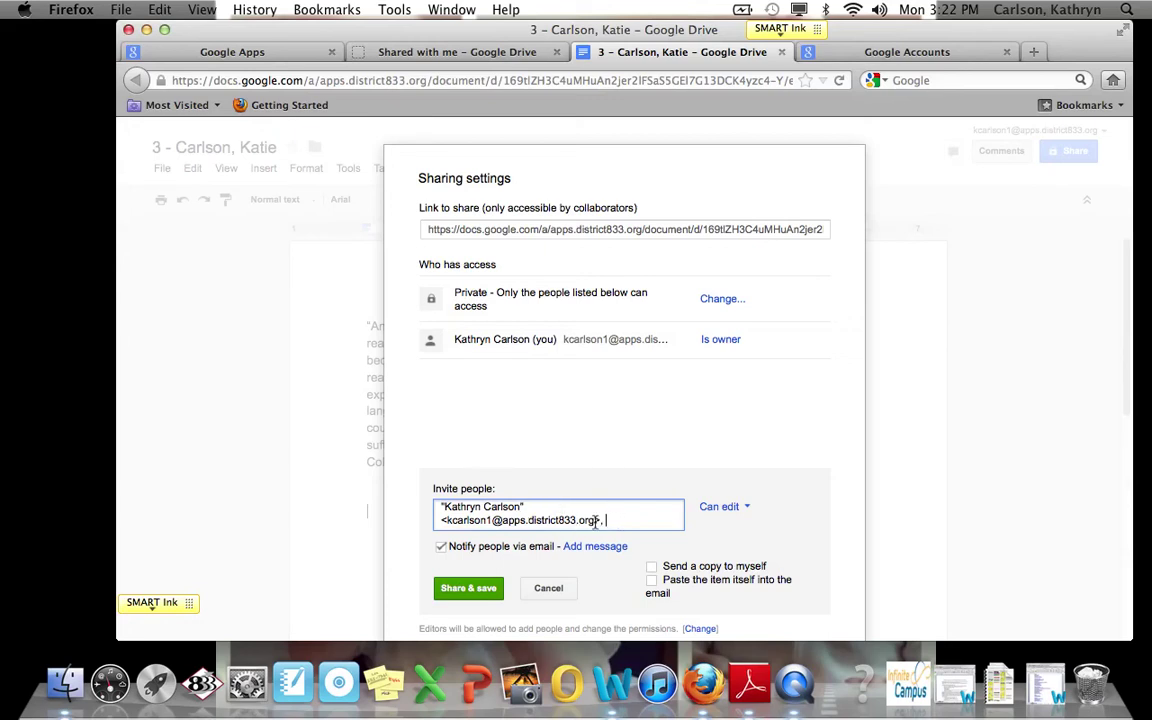
drag(596, 520, 447, 520)
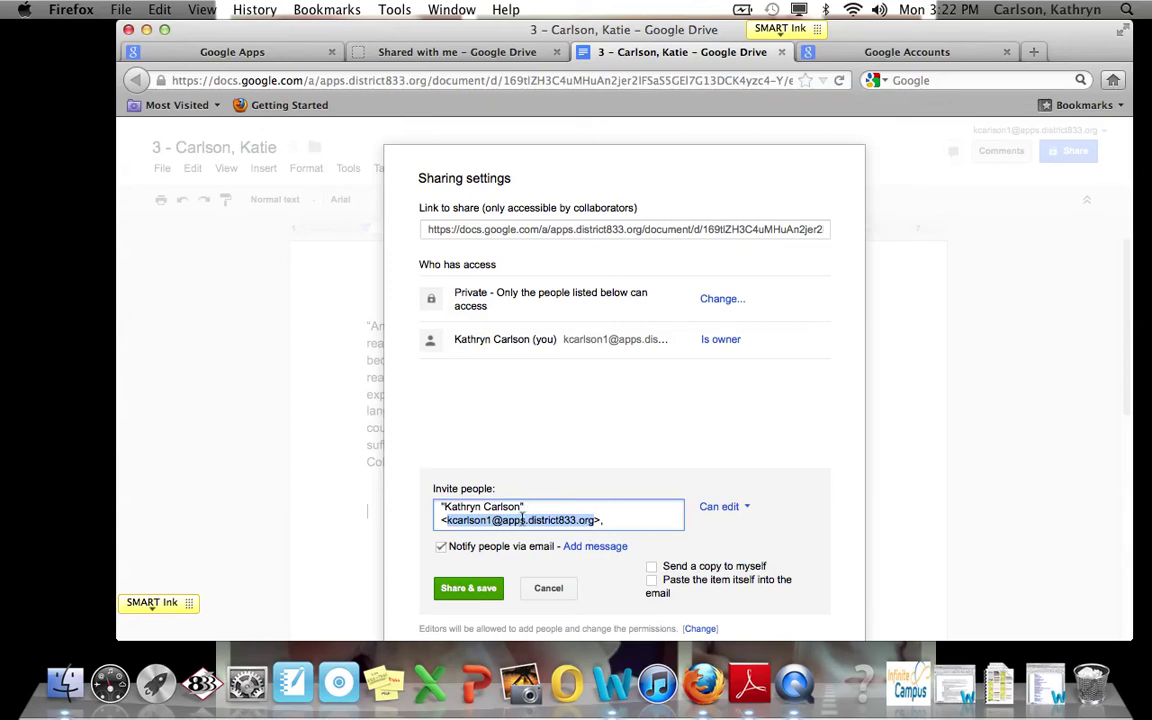
click(442, 549)
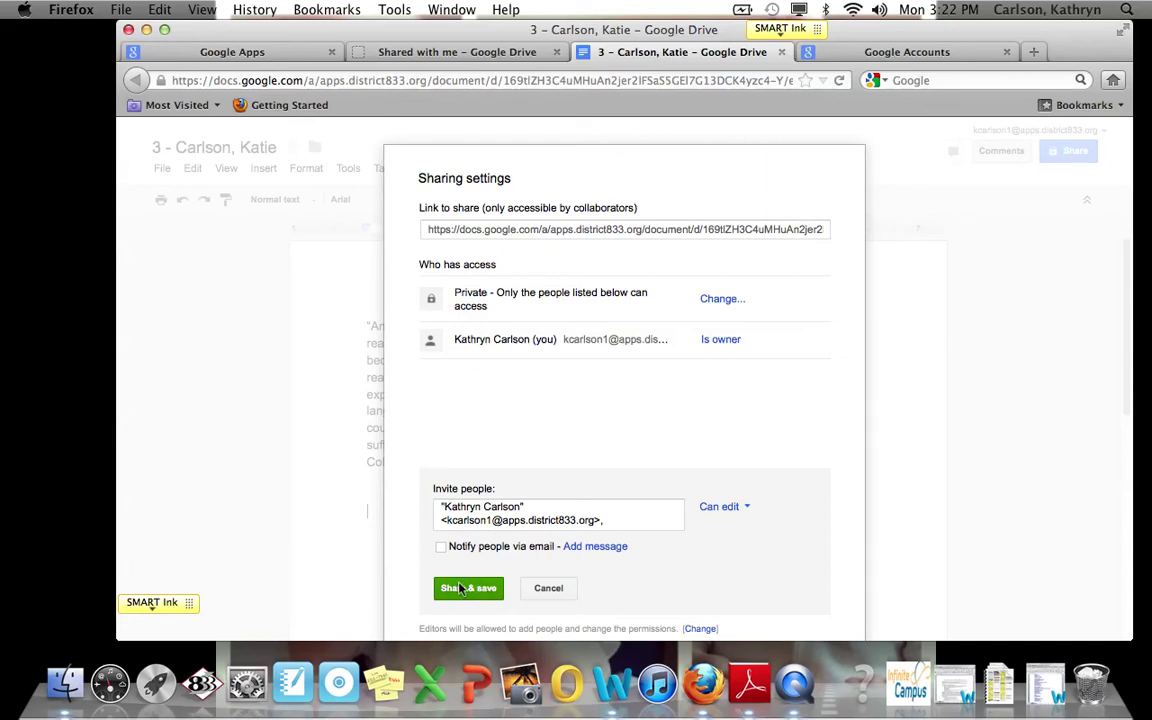
click(548, 589)
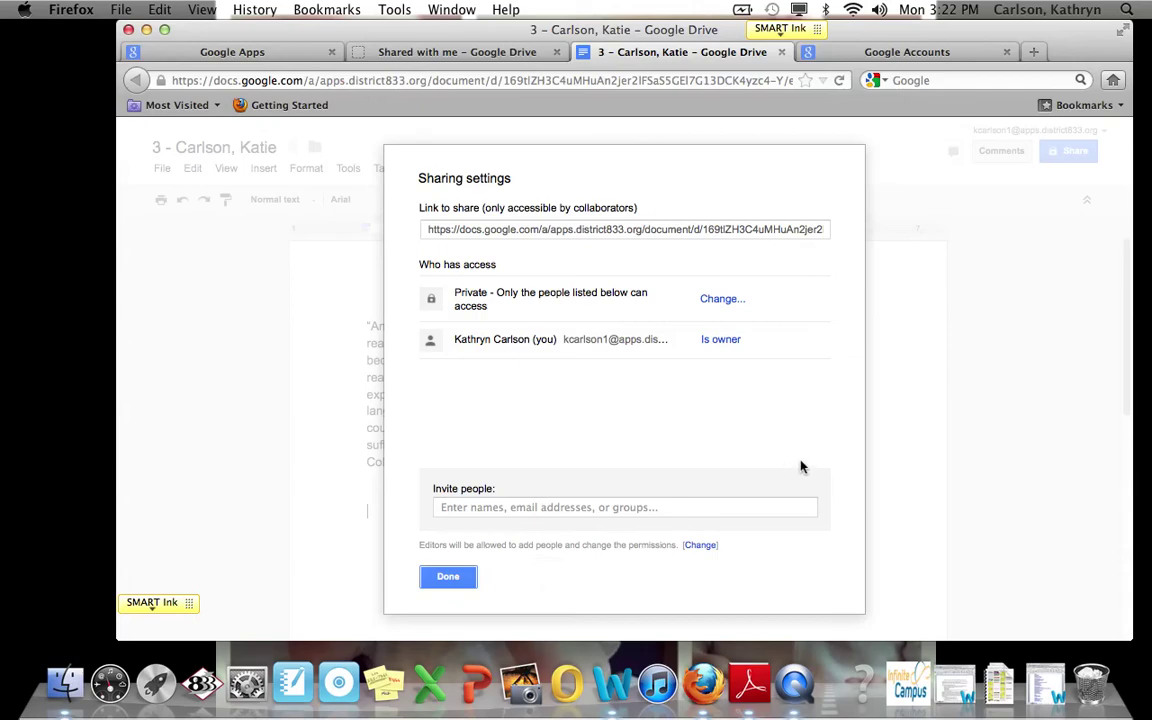
Step: Close the sharing dialog and document, then open the shared Original Oratory Brainstorm and scroll through it
click(448, 576)
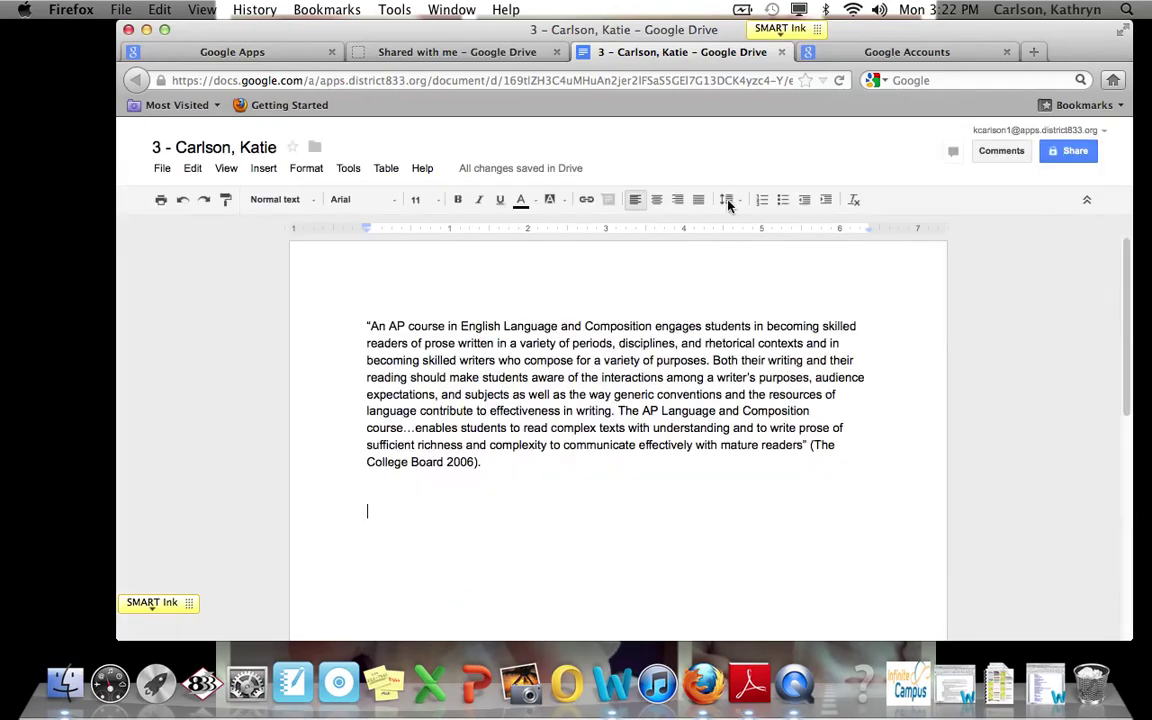
click(781, 53)
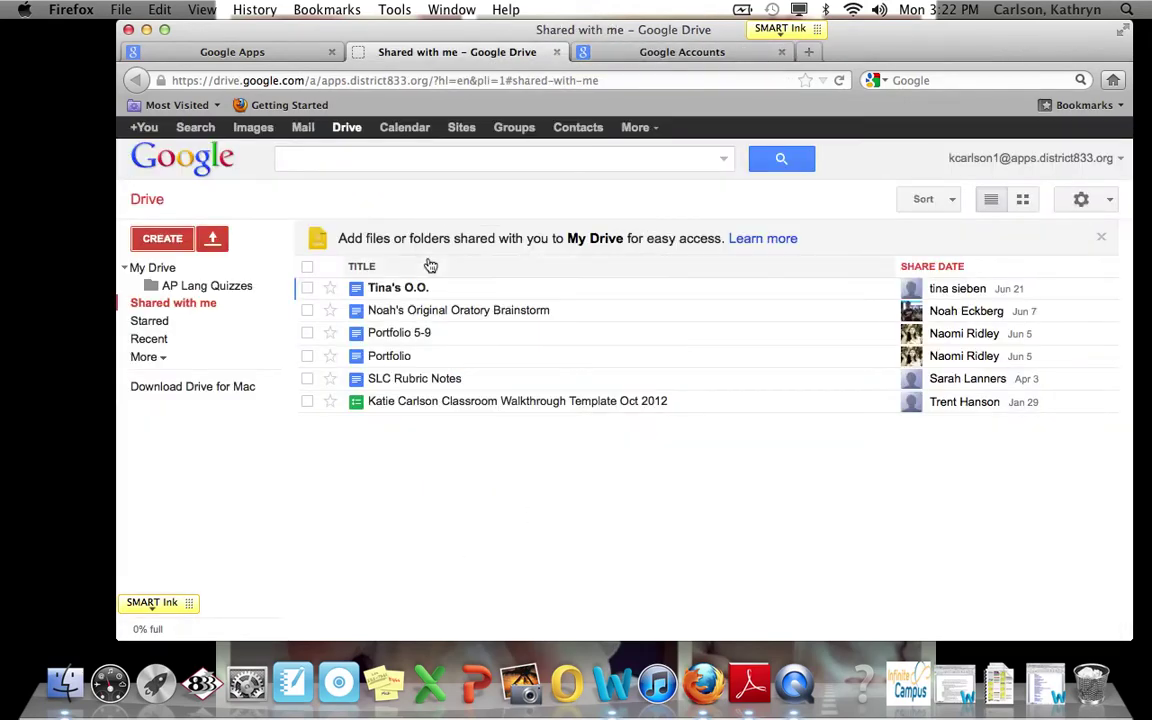
click(465, 311)
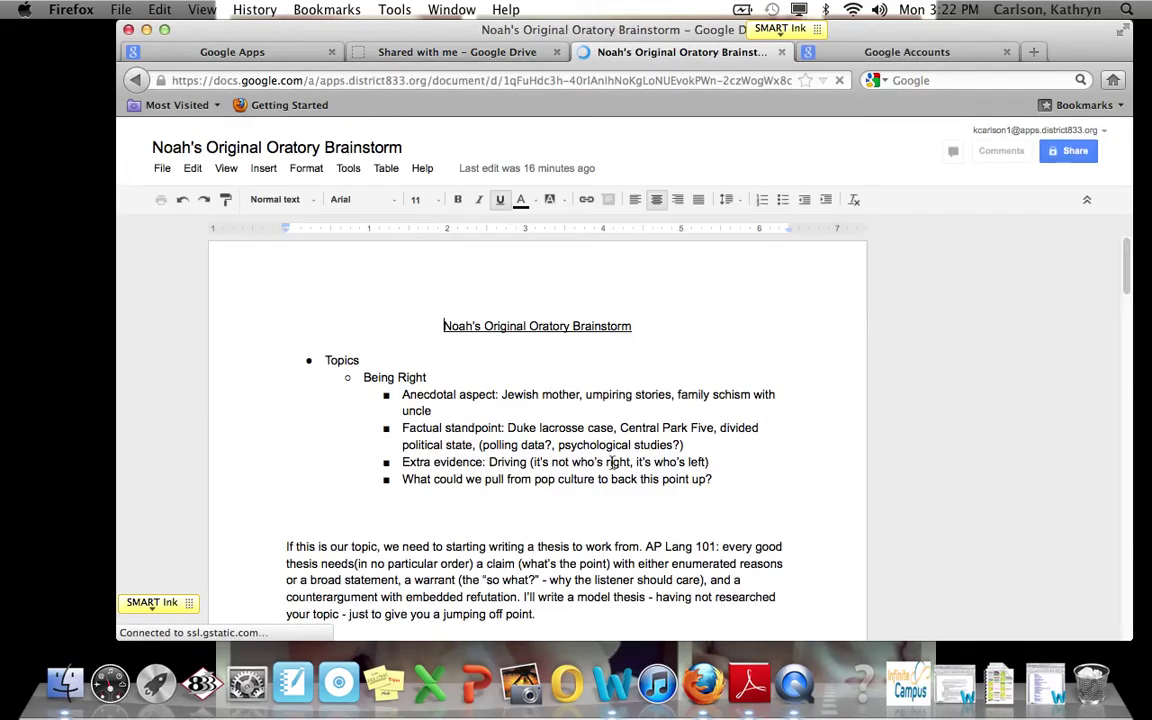
scroll(612, 462, down, 10)
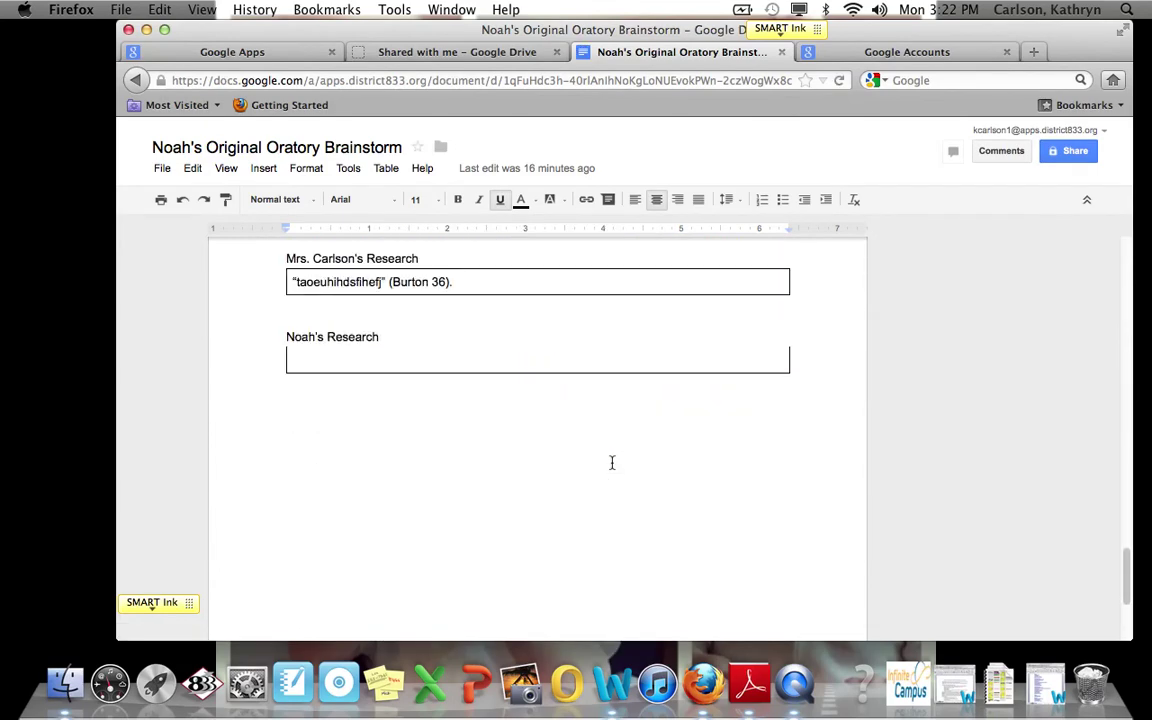
scroll(612, 462, up, 4)
scroll(612, 462, up, 3)
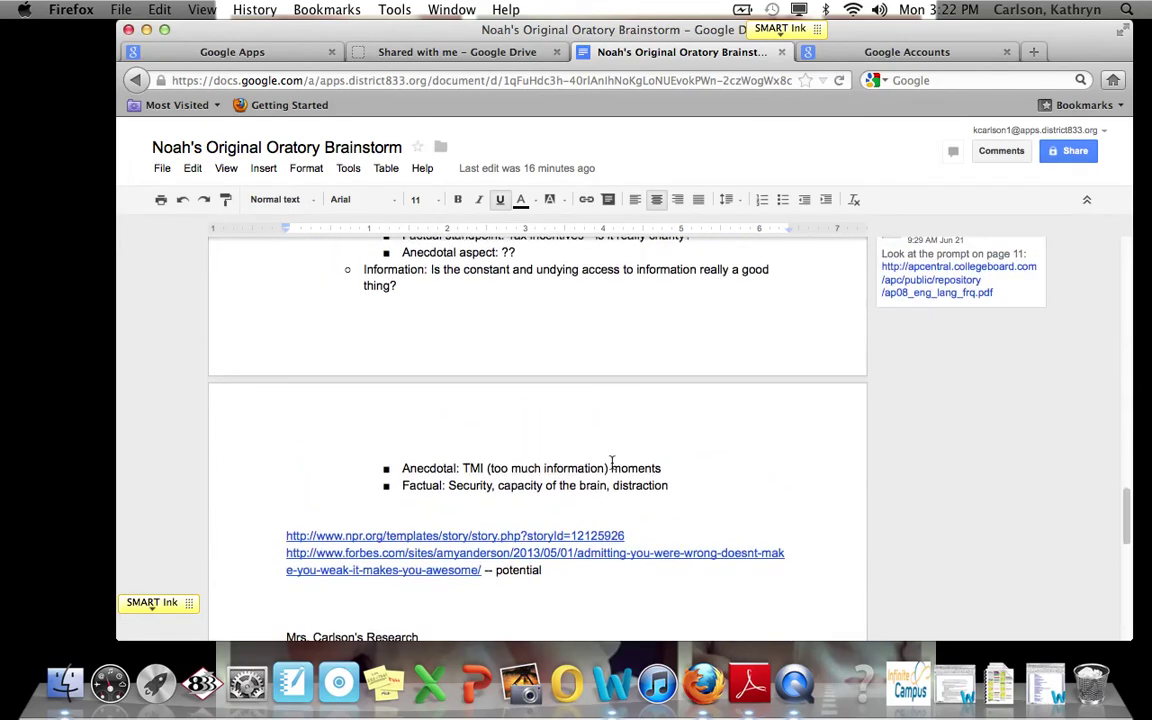
click(611, 492)
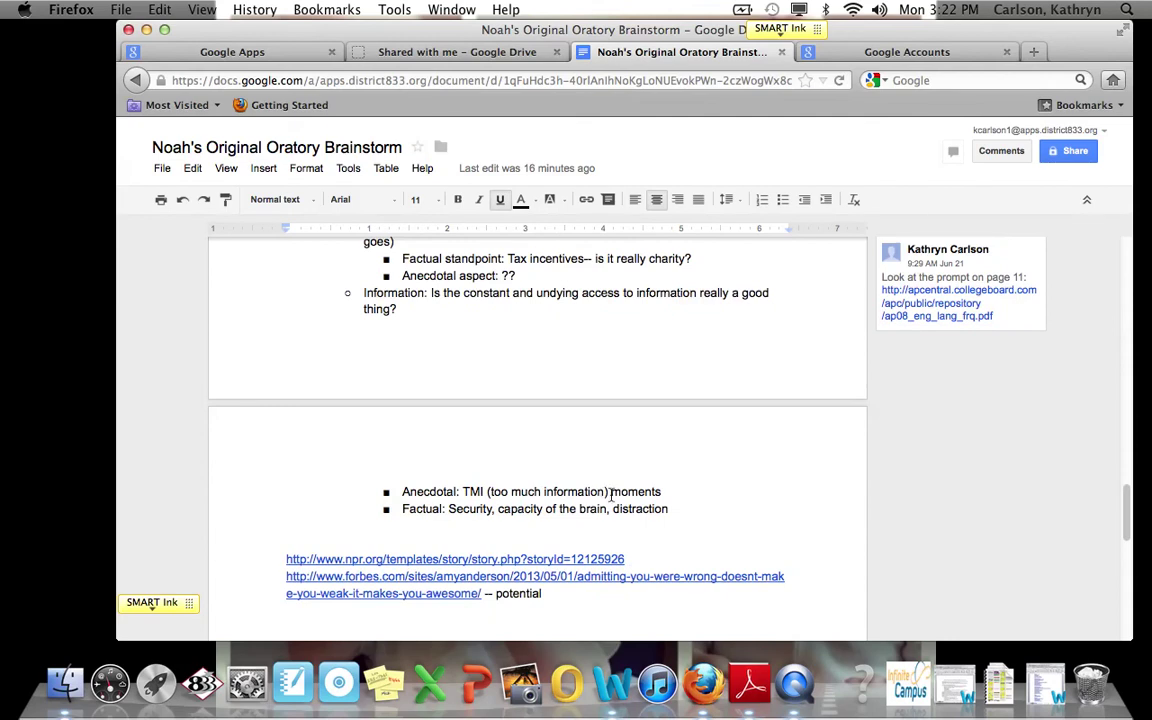
Step: Post a comment of random letters on the word 'moments' in the TMI bullet
double_click(636, 492)
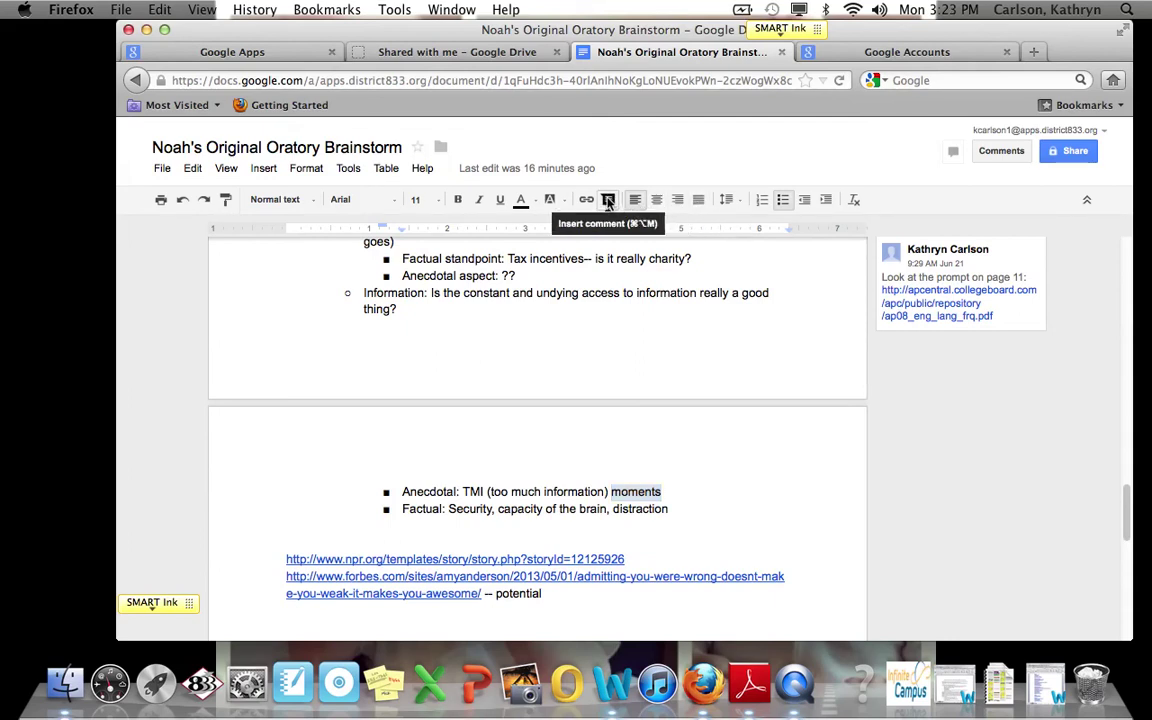
click(608, 201)
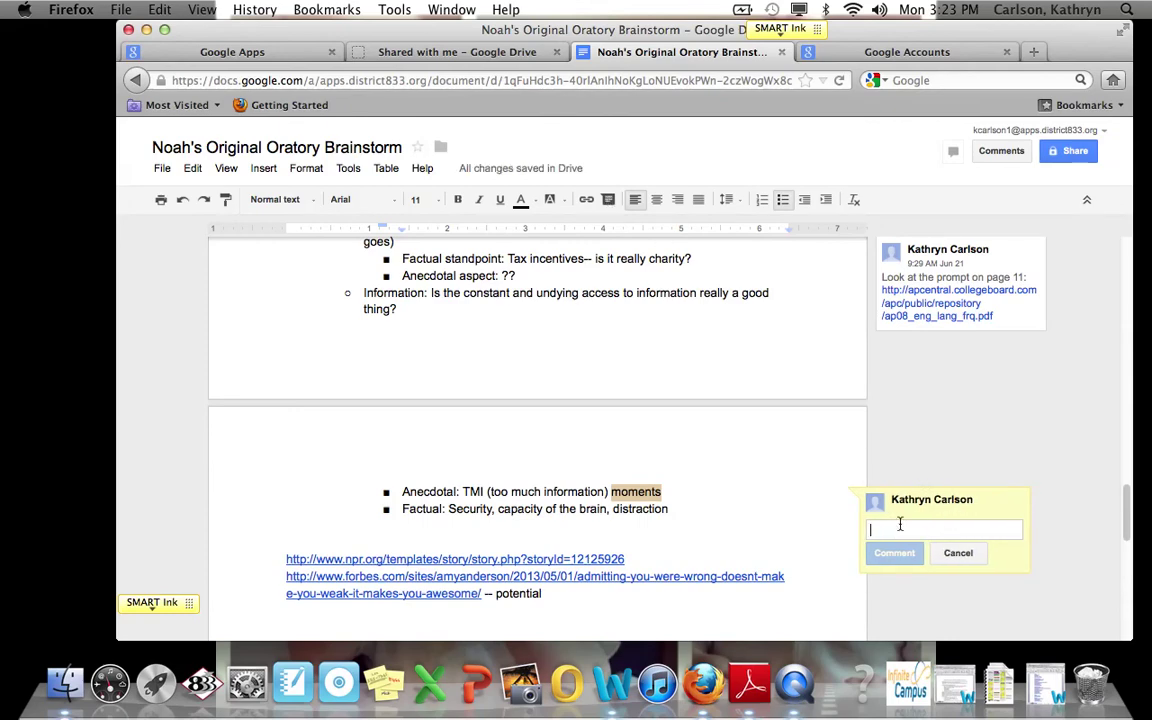
text(aetbdijbveihjrpoiajewrpfoihjea)
text(dsfij)
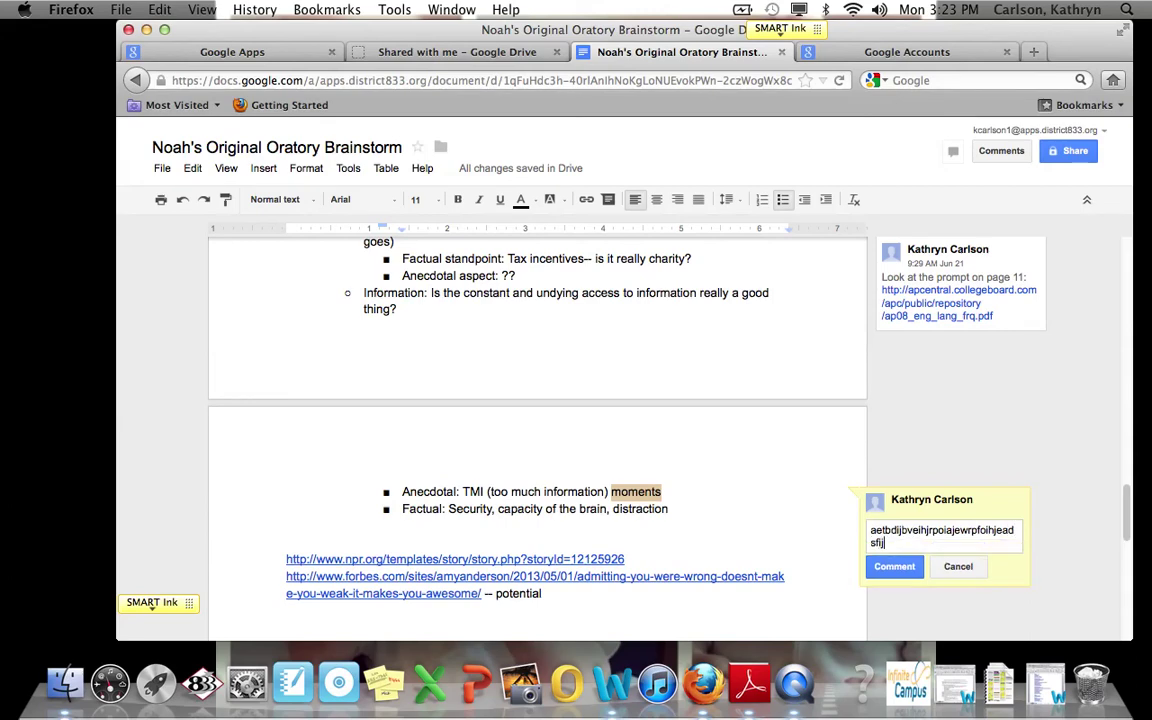
click(894, 567)
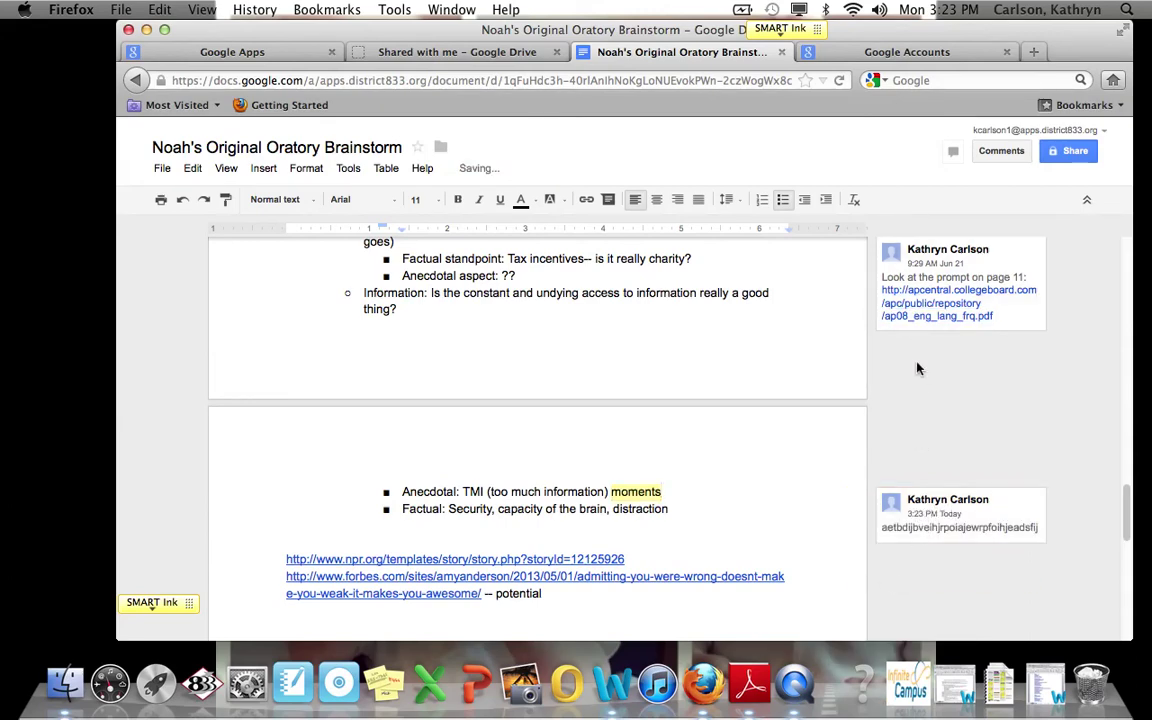
Step: Delete that new comment thread and confirm the deletion
click(940, 520)
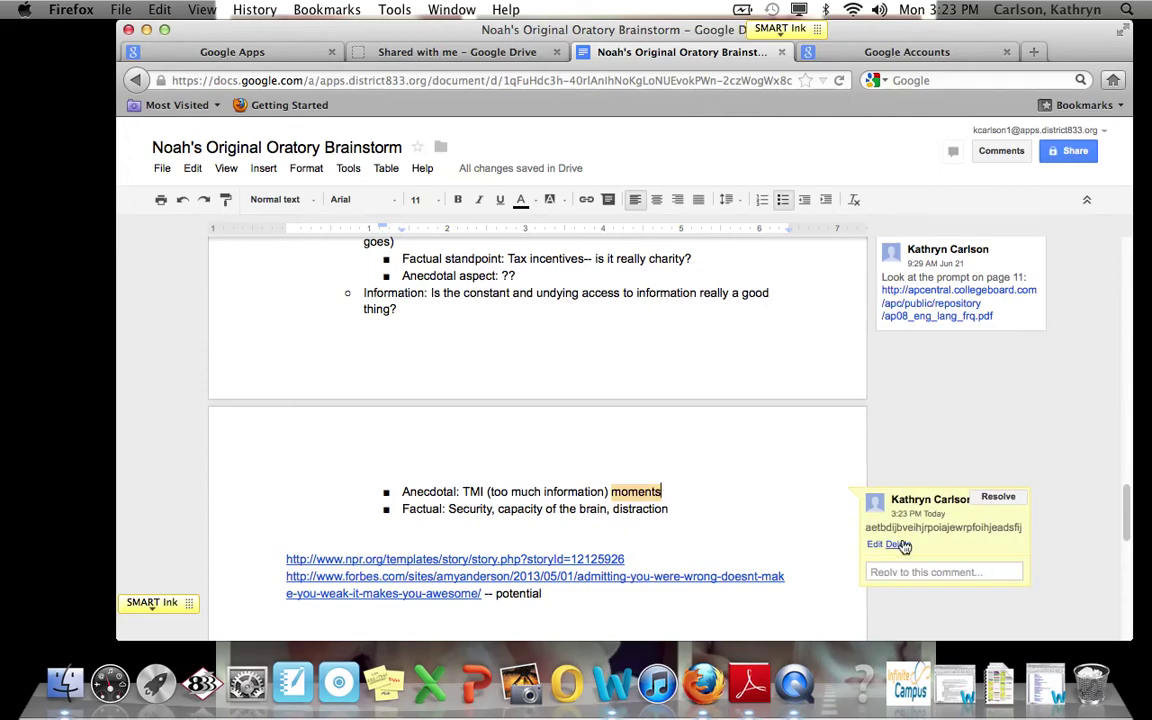
click(898, 546)
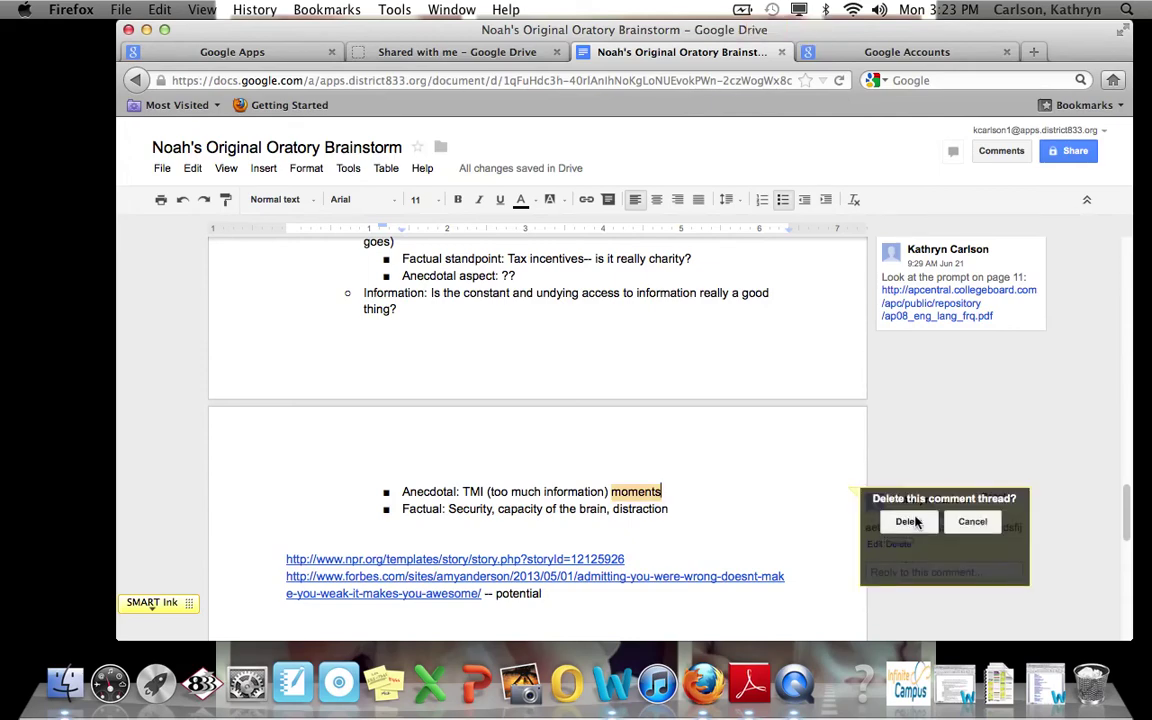
click(911, 527)
scroll(780, 443, up, 2)
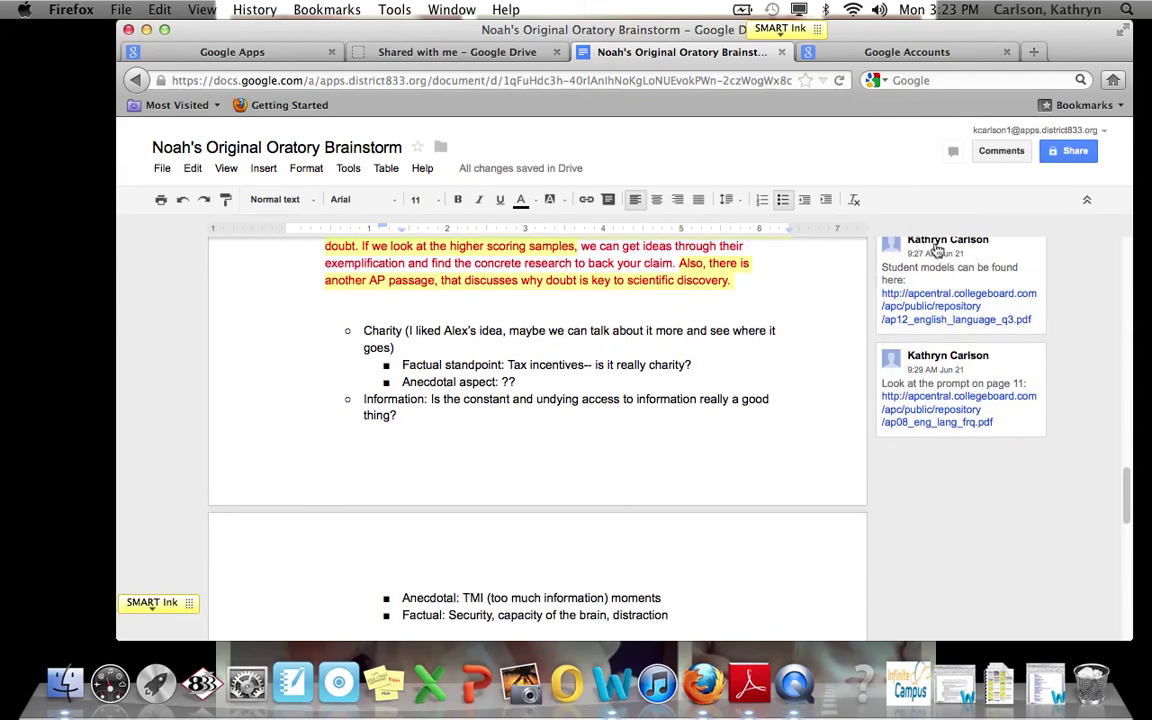
scroll(945, 320, up, 1)
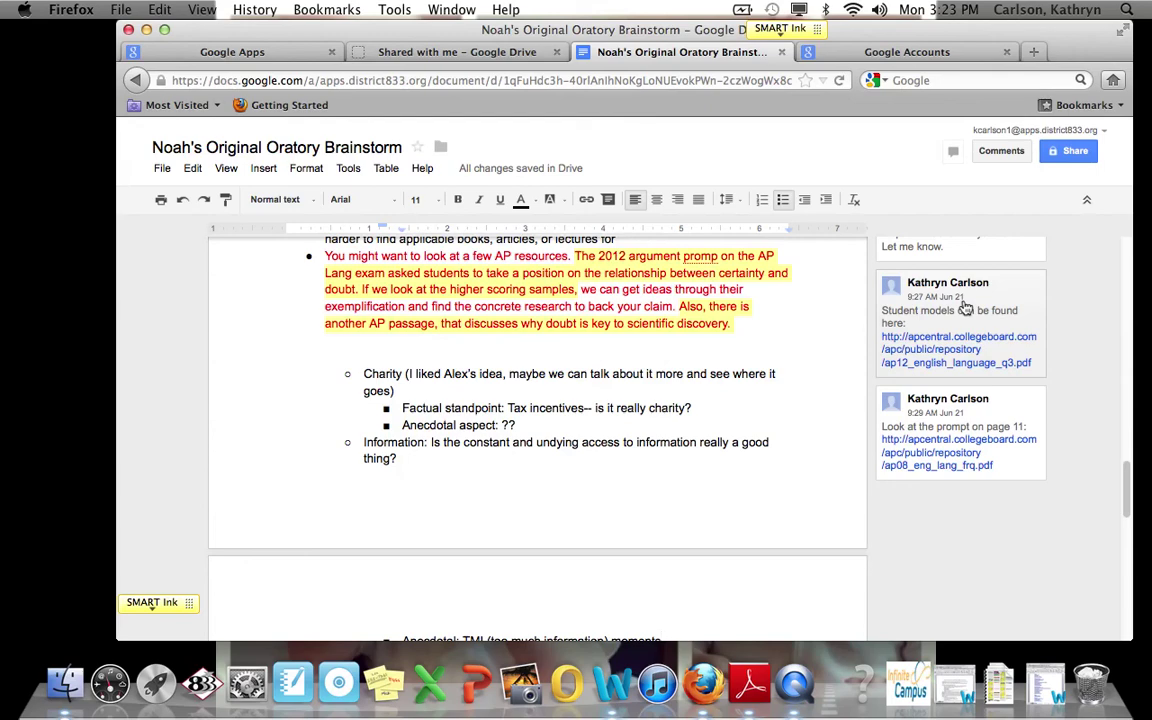
scroll(855, 338, up, 2)
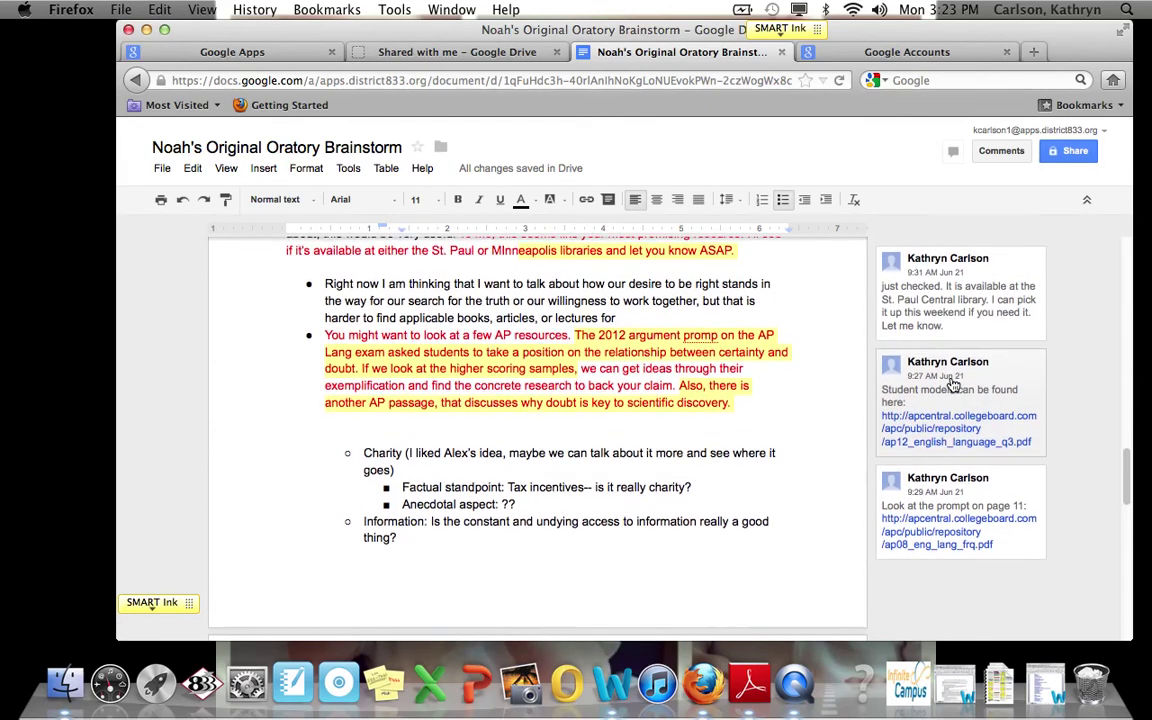
scroll(953, 385, up, 1)
scroll(953, 385, down, 7)
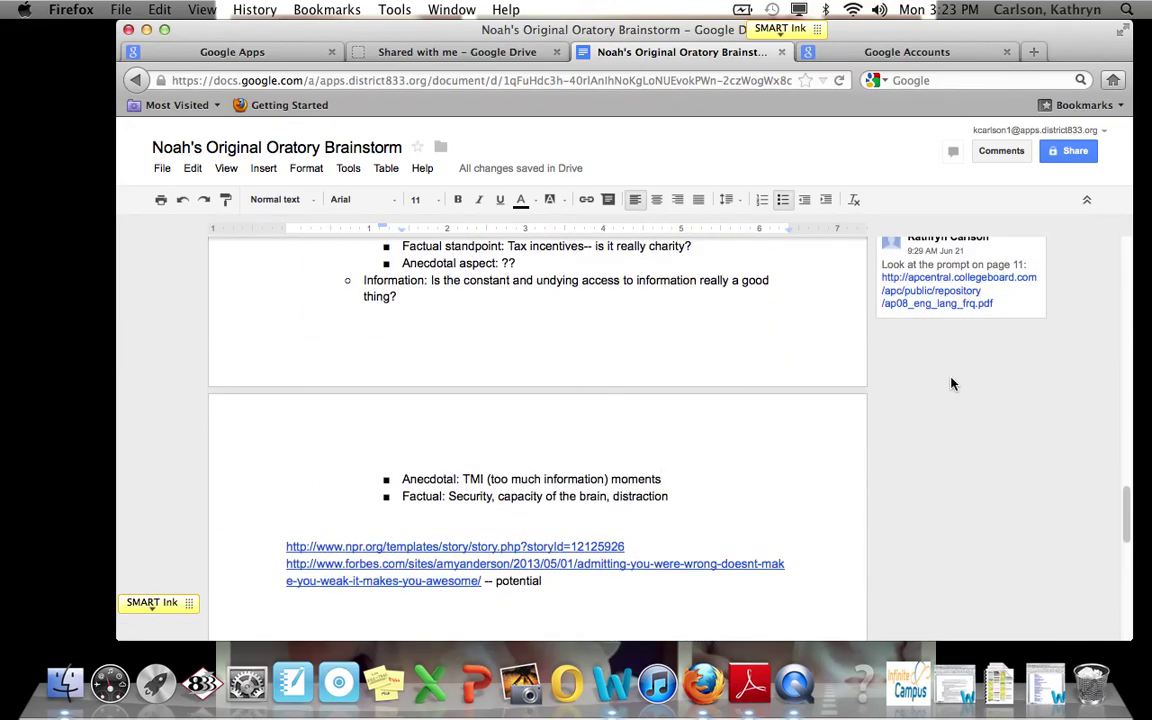
scroll(750, 300, up, 1)
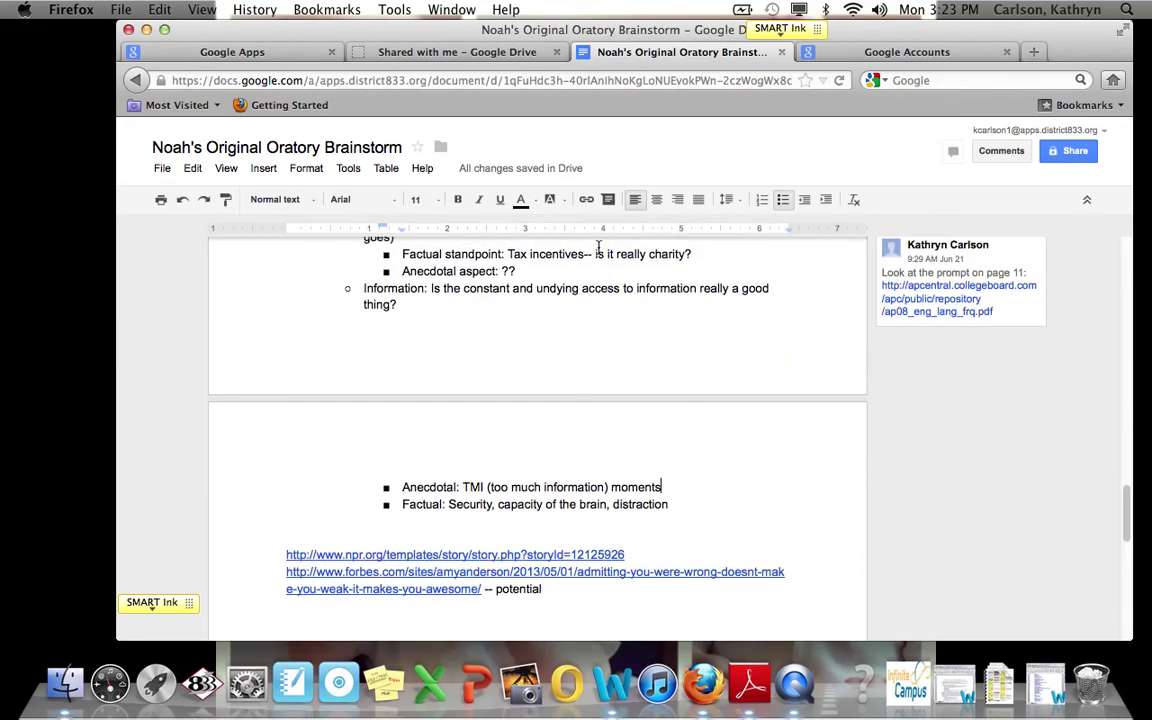
click(549, 200)
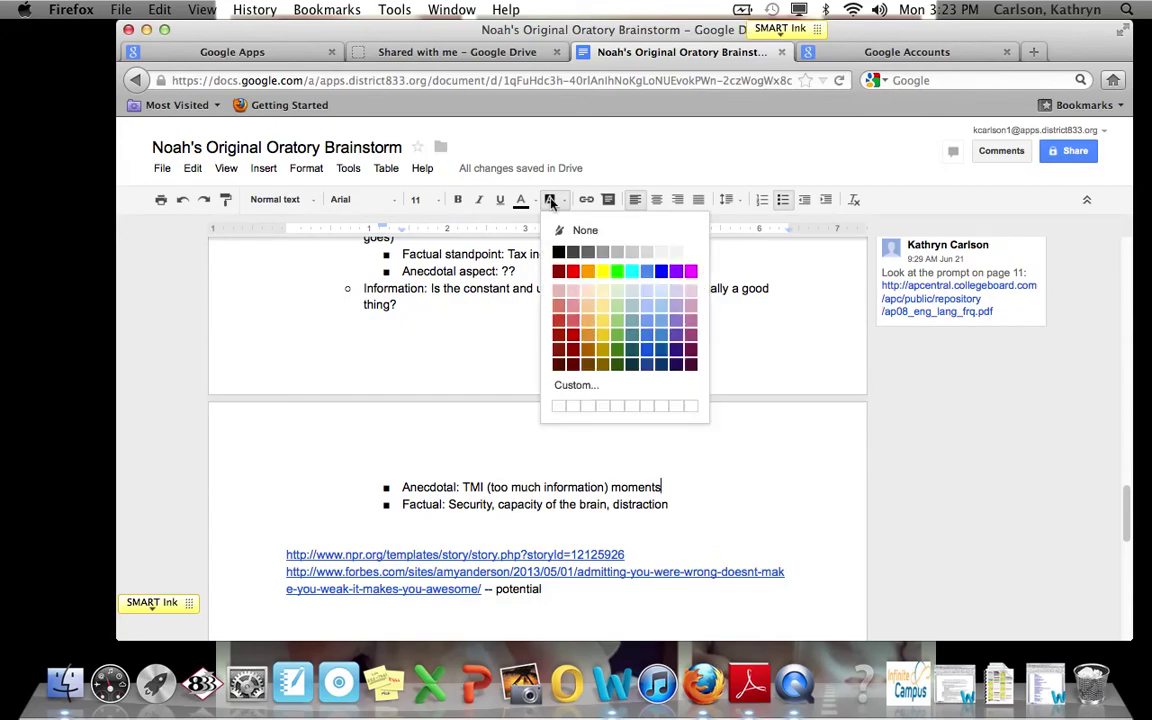
click(586, 360)
scroll(586, 360, up, 5)
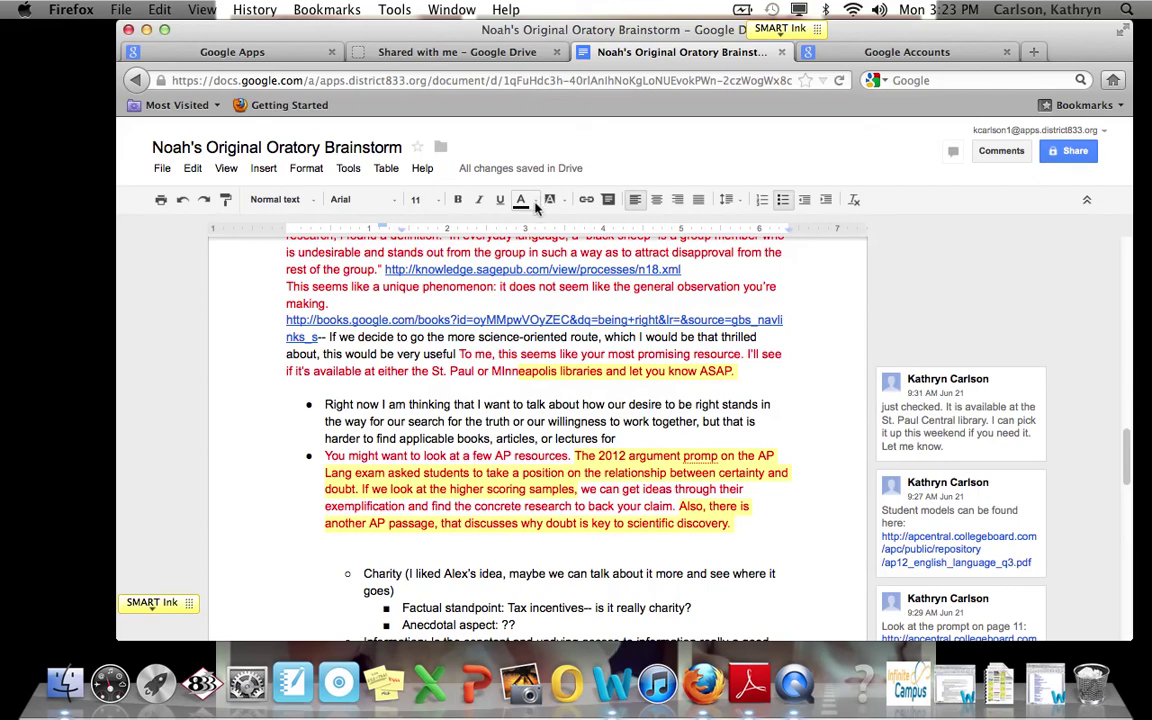
Step: Scroll back to the top and expand, then collapse, the student's comment on the title
scroll(566, 456, down, 5)
scroll(566, 456, down, 5)
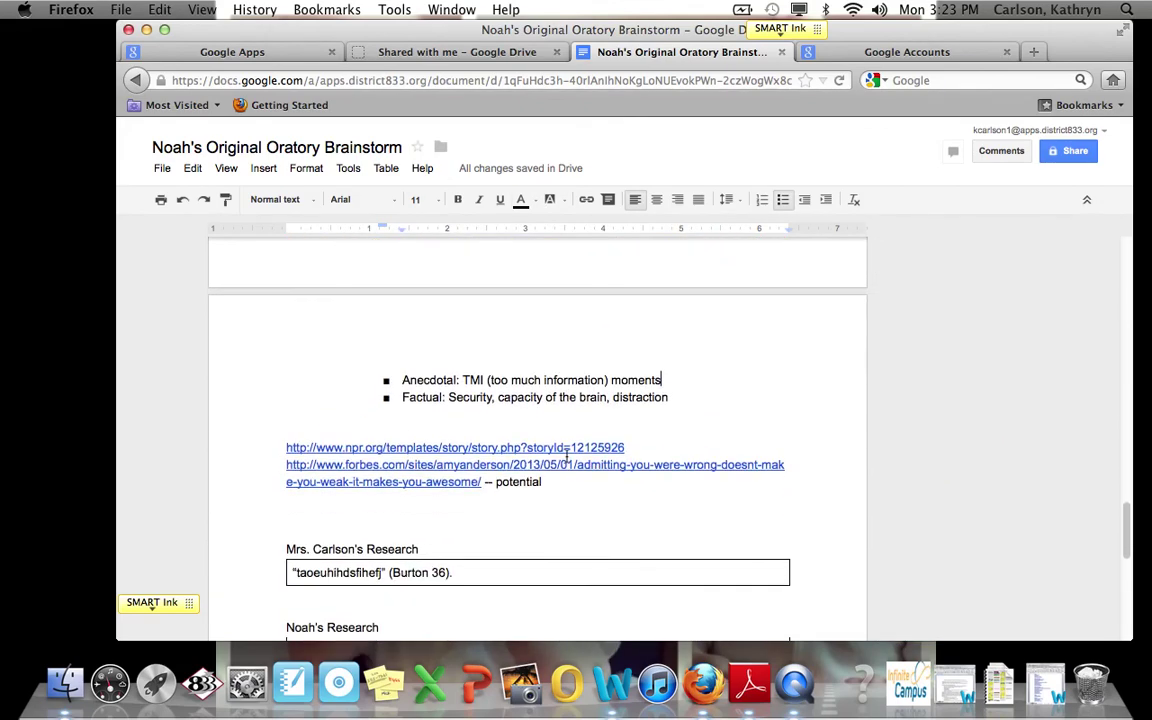
scroll(384, 378, up, 15)
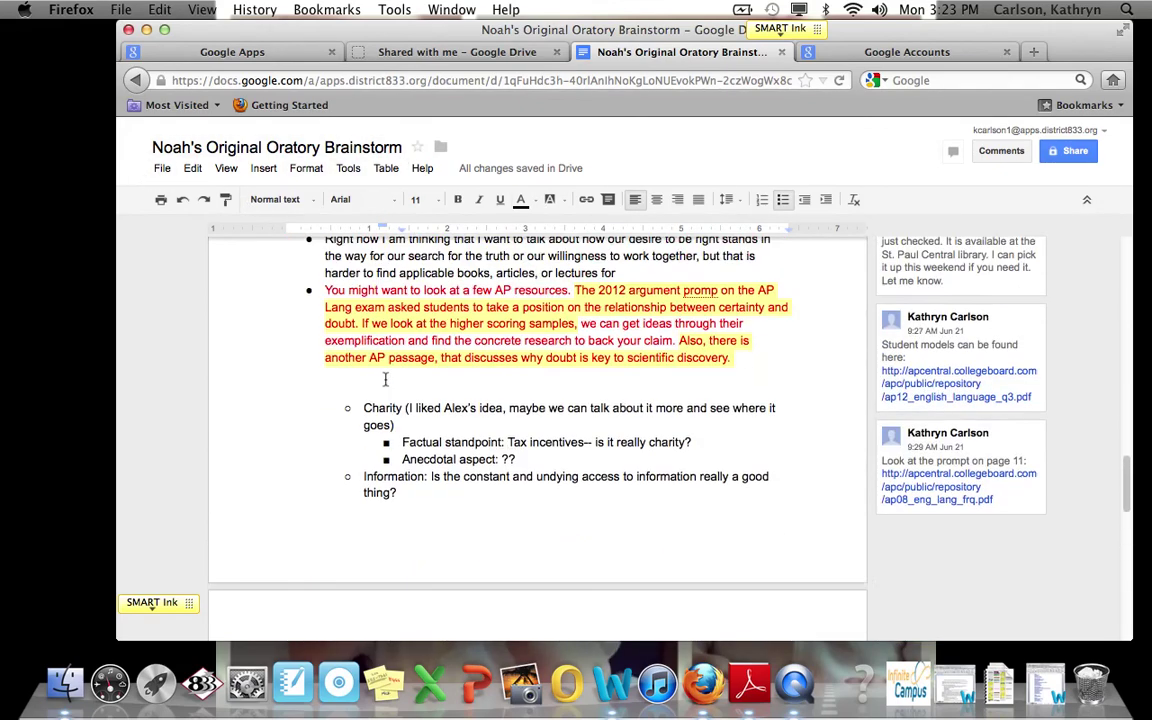
scroll(384, 378, up, 15)
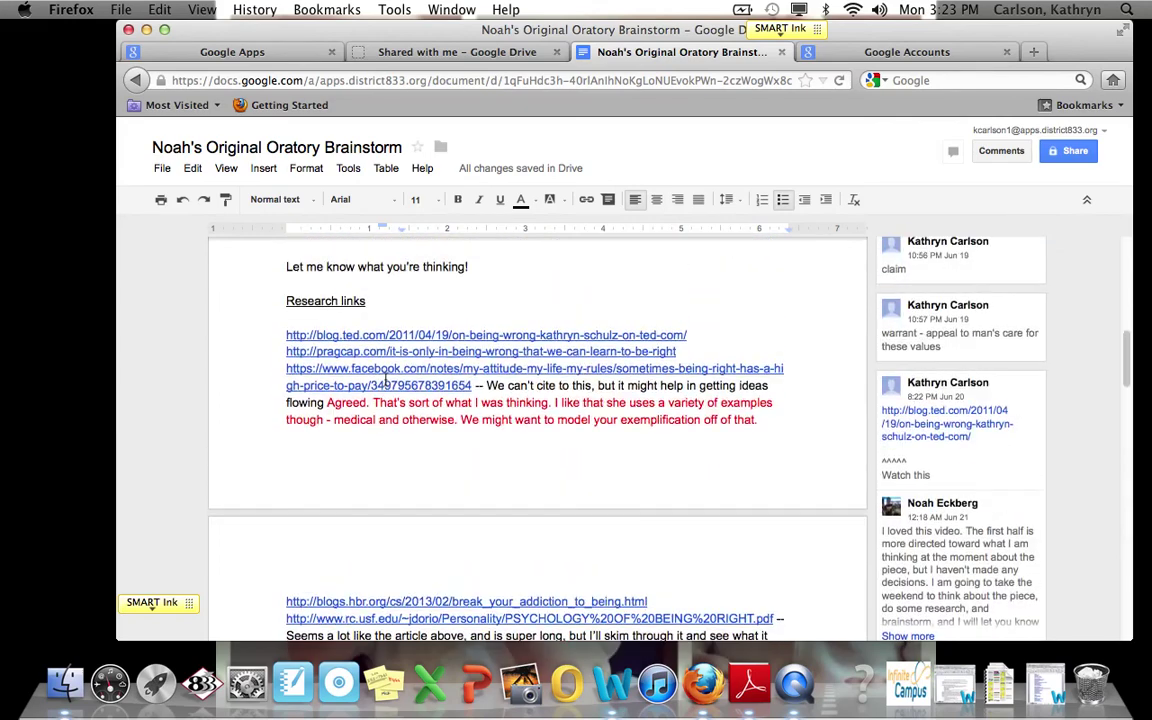
scroll(385, 379, up, 5)
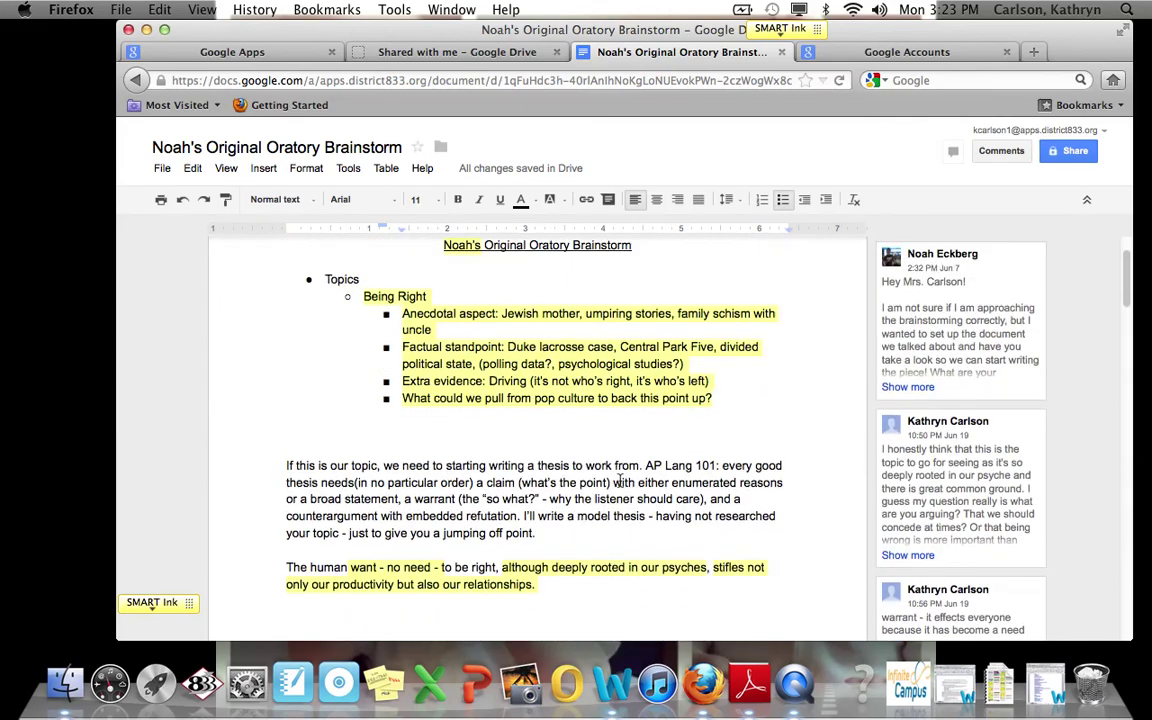
click(1008, 347)
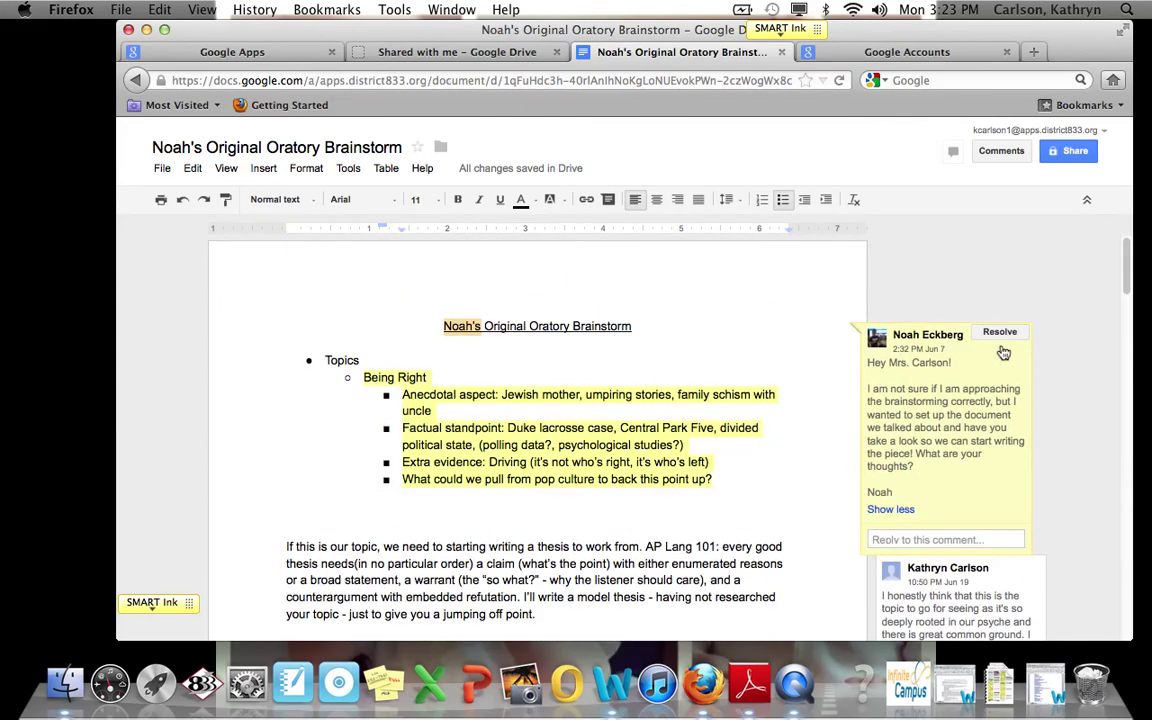
click(818, 283)
Step: Close the brainstorm document and return to the My Drive file list
scroll(772, 371, down, 15)
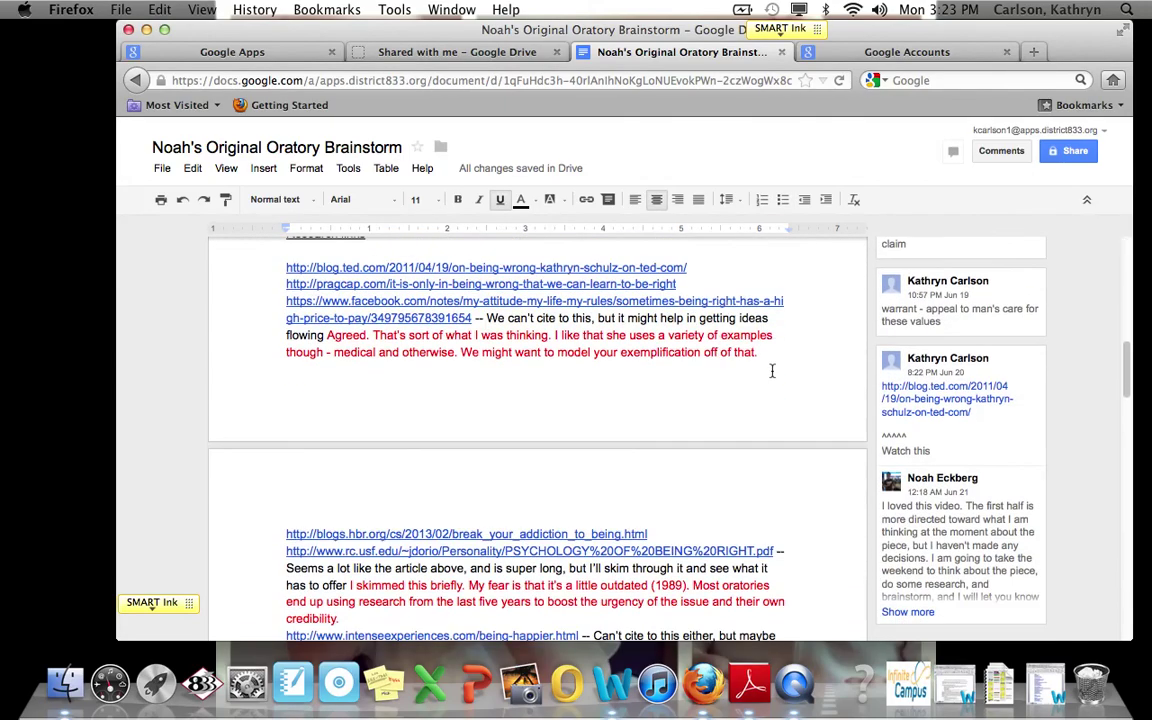
scroll(772, 371, up, 15)
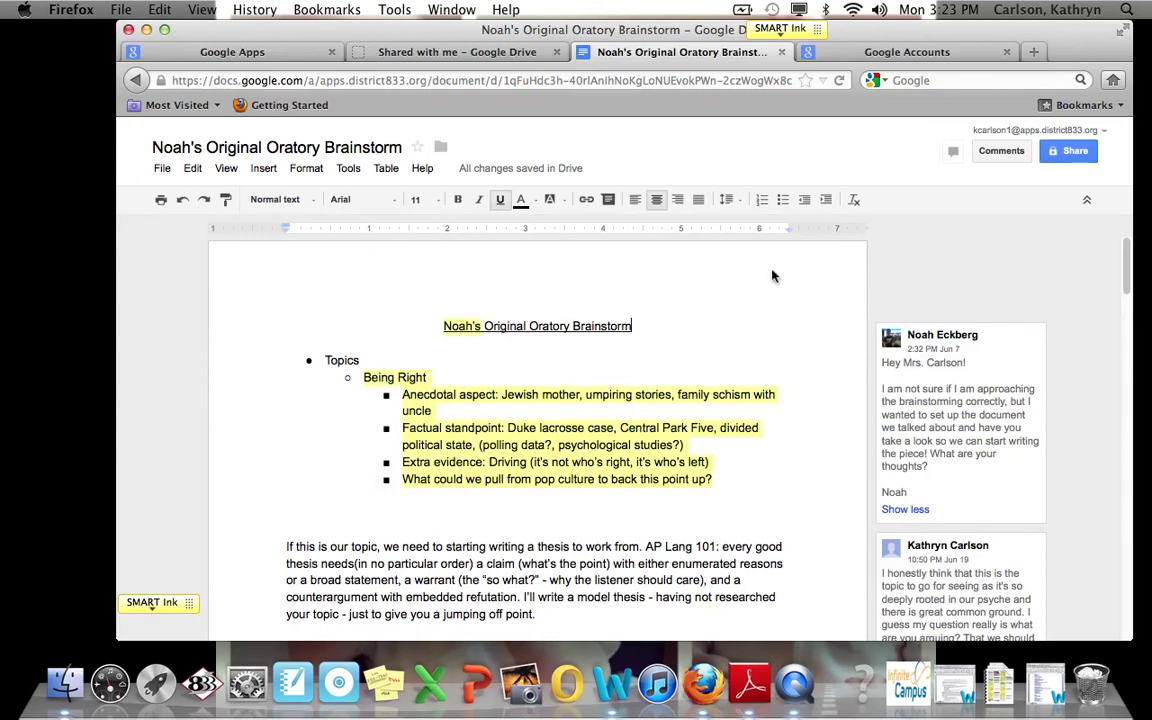
click(782, 52)
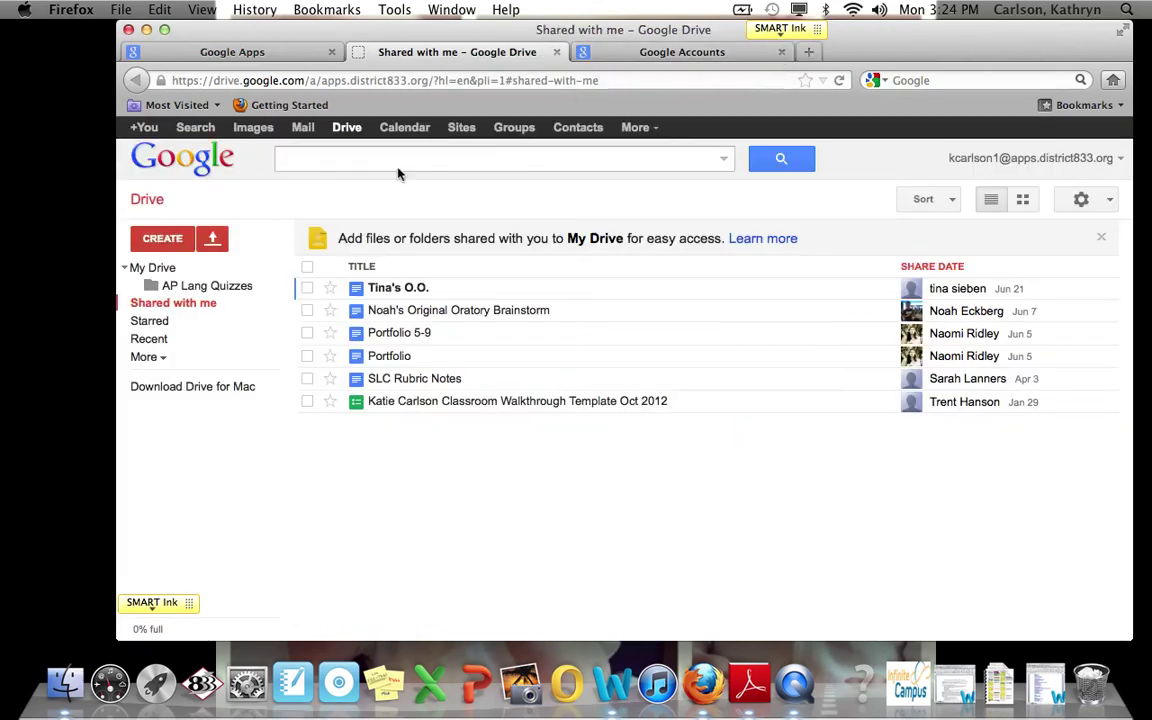
click(163, 270)
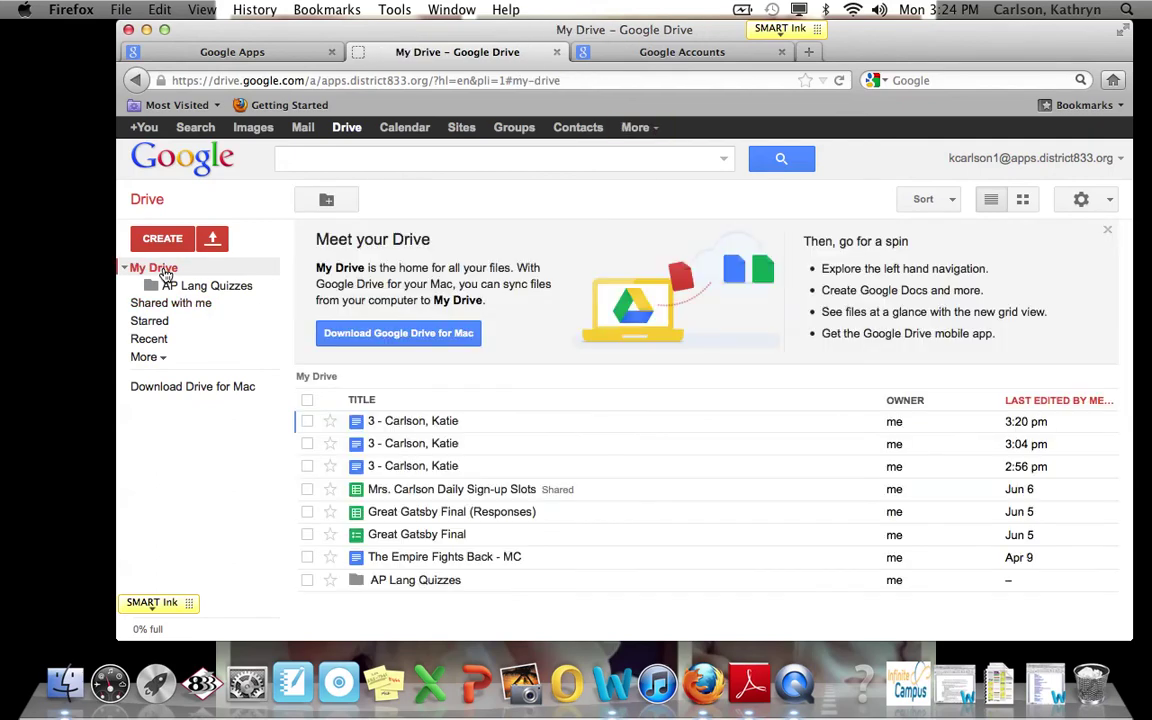